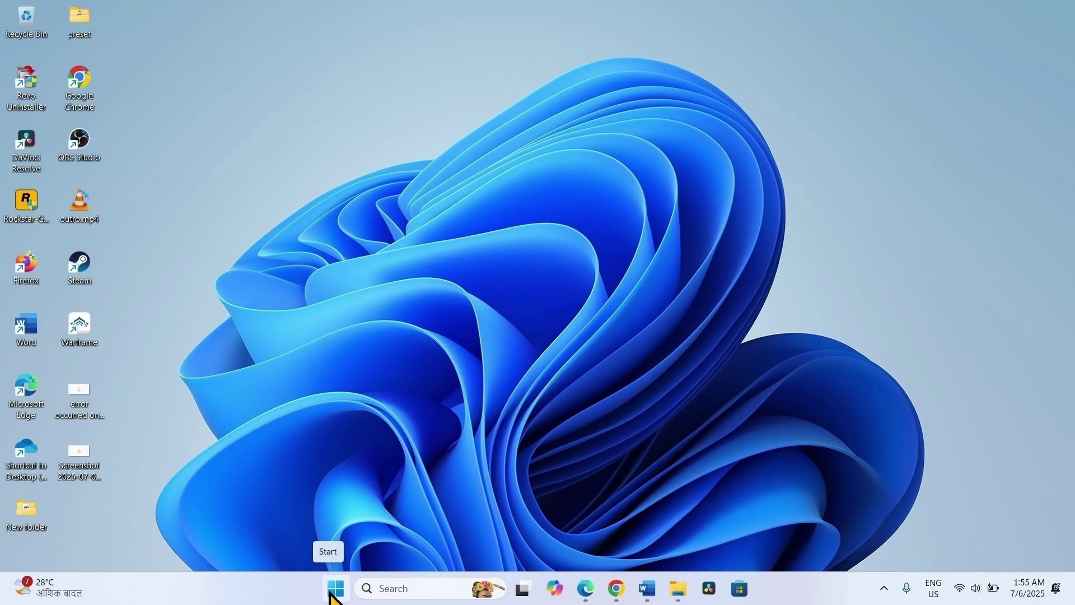
# Go to System > System components in Settings and show more options for Microsoft Store
pyautogui.click(331, 592)
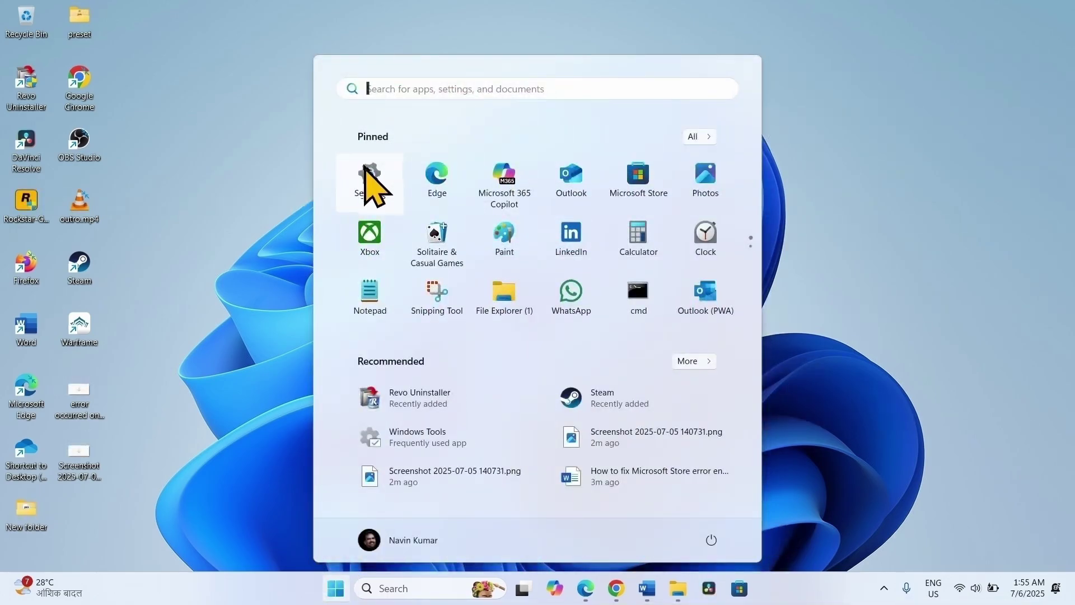
pyautogui.click(370, 184)
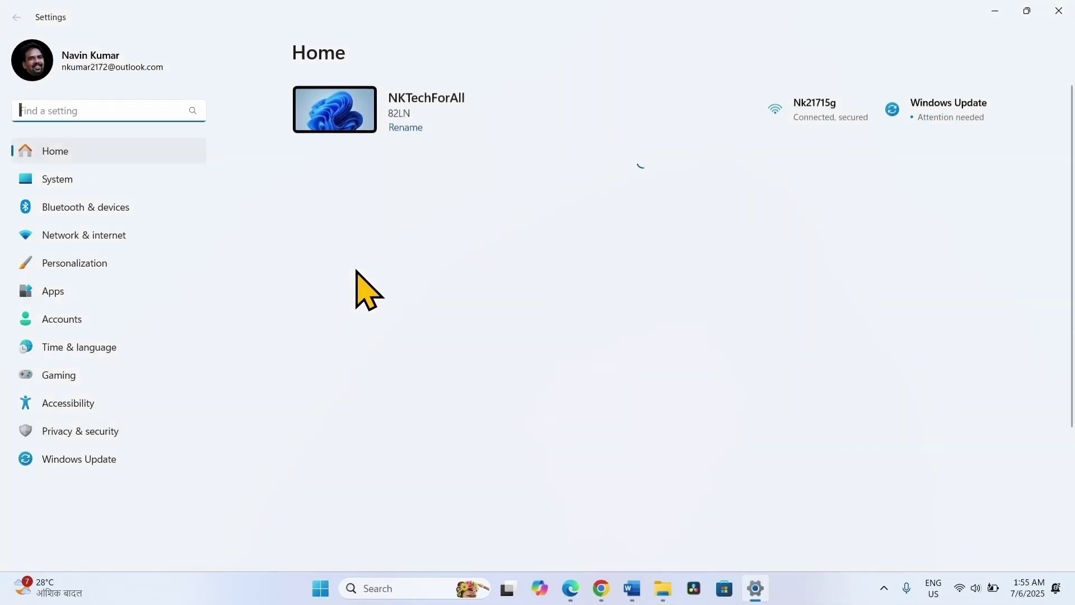
pyautogui.click(65, 182)
pyautogui.scroll(-5, 468, 421)
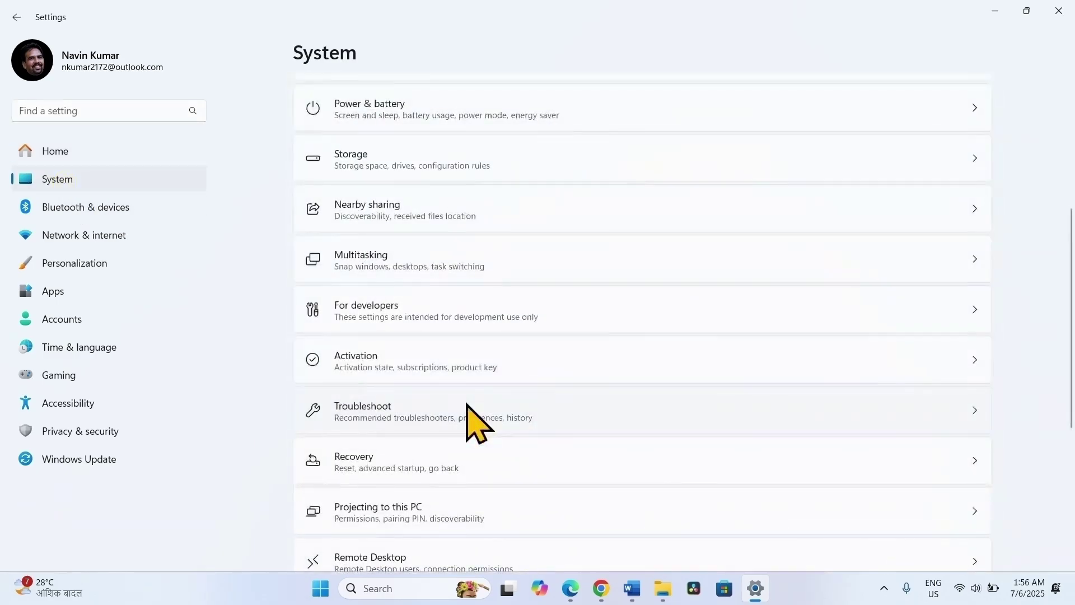
pyautogui.scroll(-5, 468, 421)
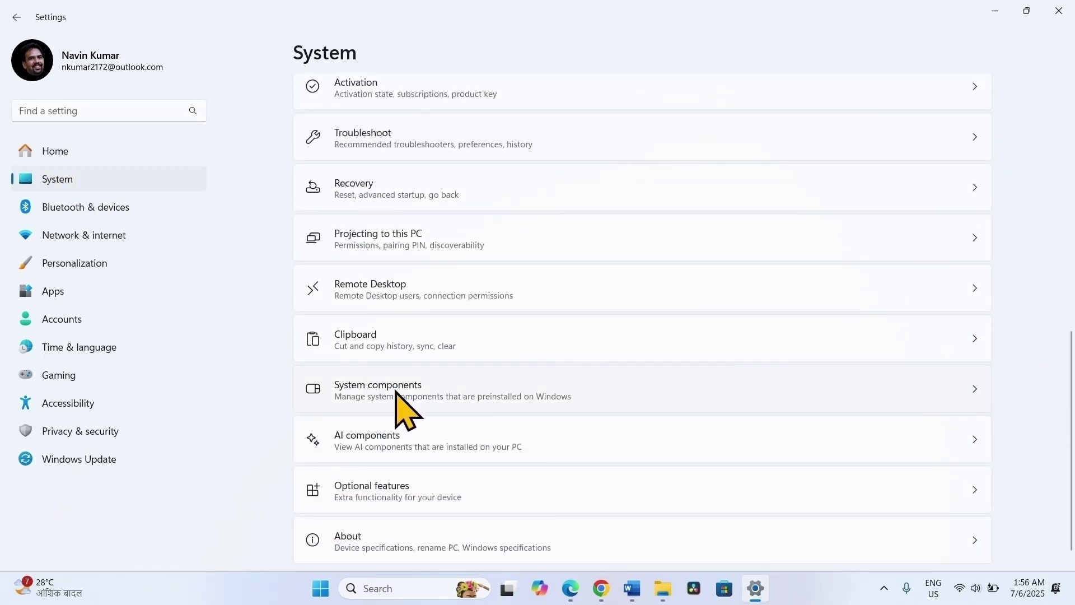
pyautogui.click(417, 391)
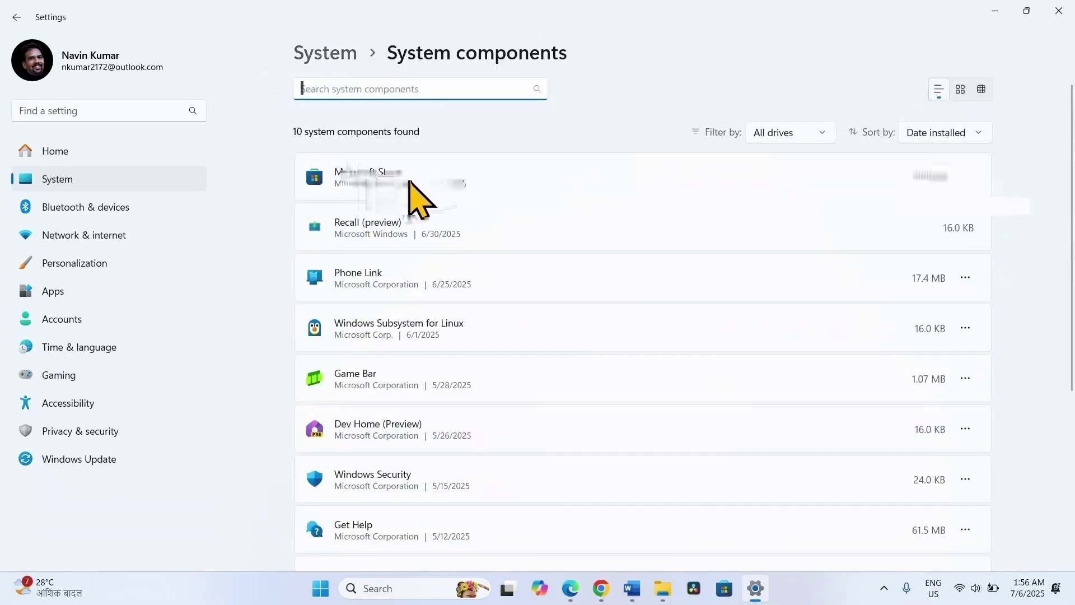
pyautogui.click(965, 177)
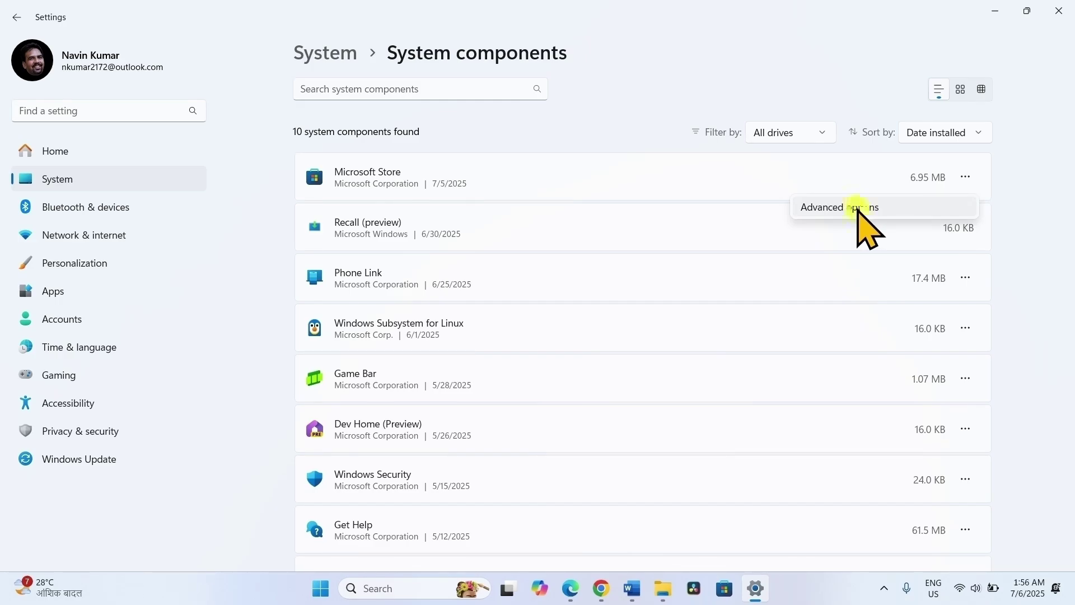
# Terminate and repair Microsoft Store from its Advanced options page
pyautogui.click(861, 223)
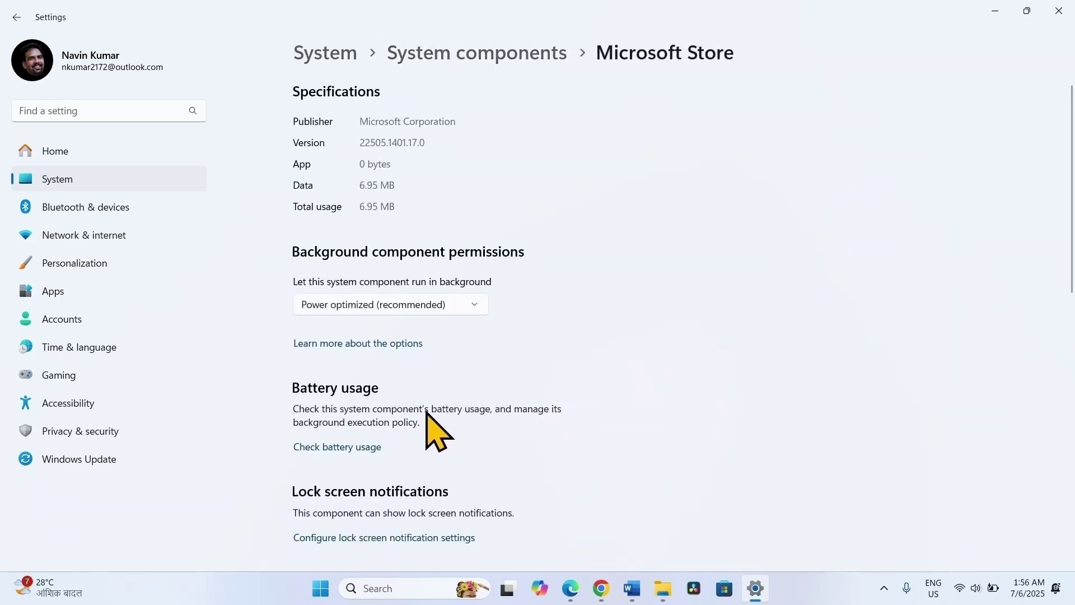
pyautogui.scroll(-10, 426, 411)
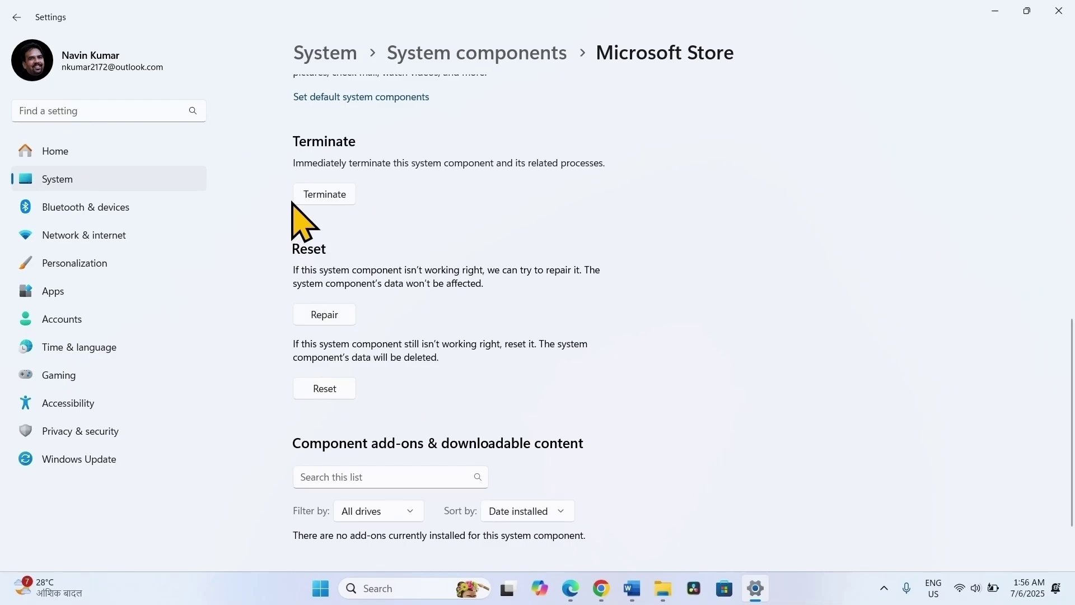
pyautogui.click(329, 194)
pyautogui.click(321, 317)
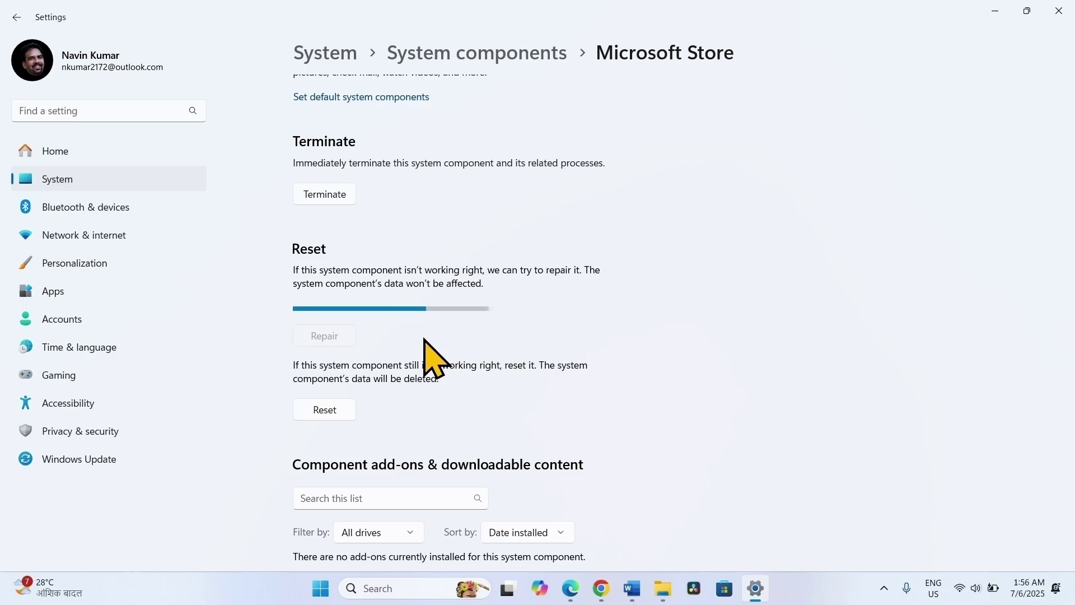
# Reset Microsoft Store's data, confirm the reset, and close Settings
pyautogui.click(315, 393)
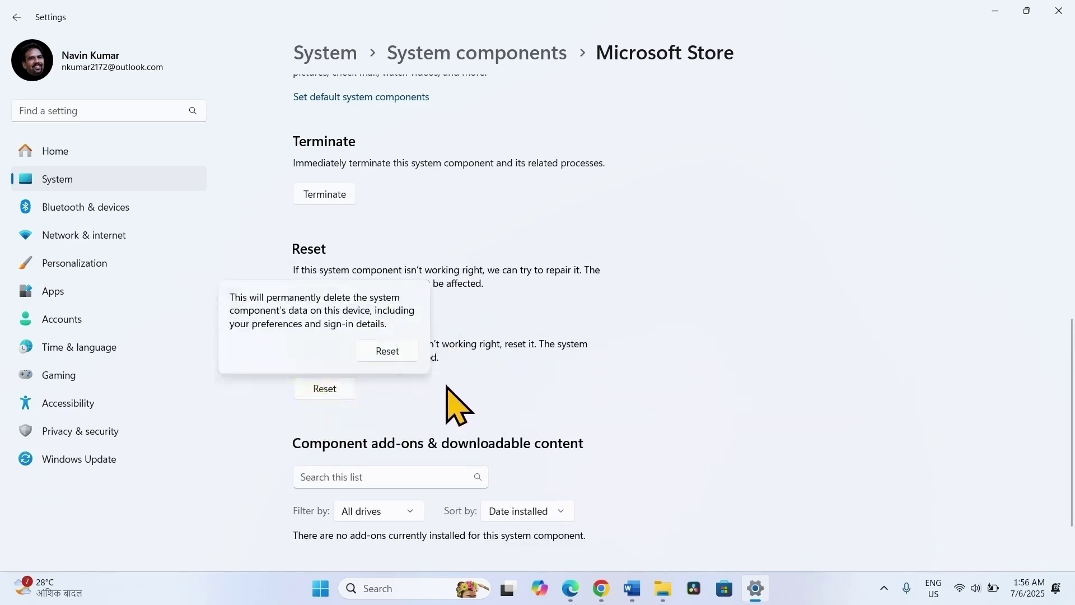
pyautogui.click(386, 351)
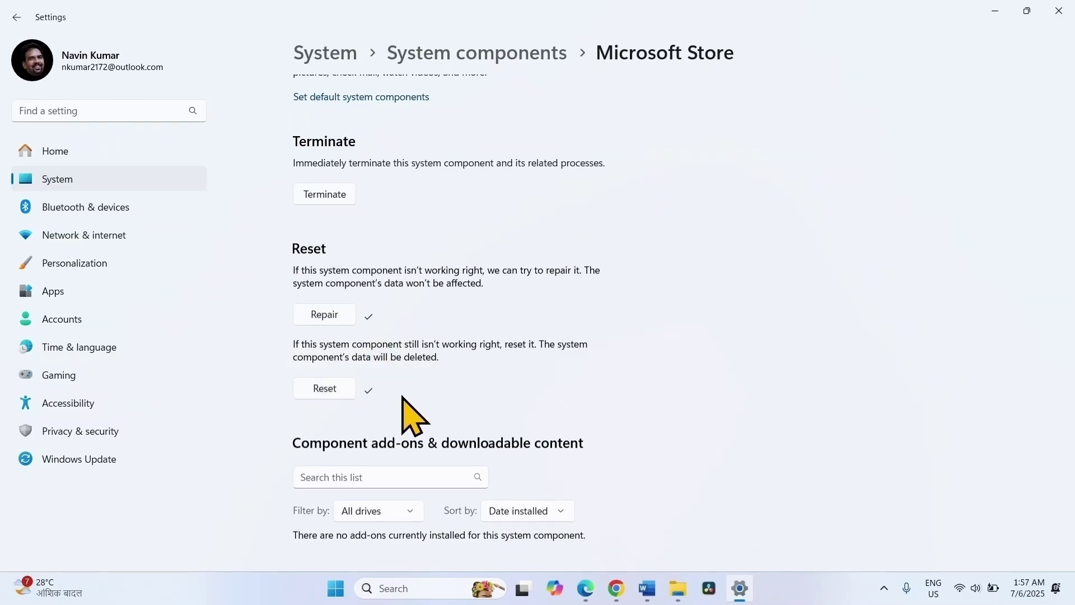
pyautogui.click(1061, 11)
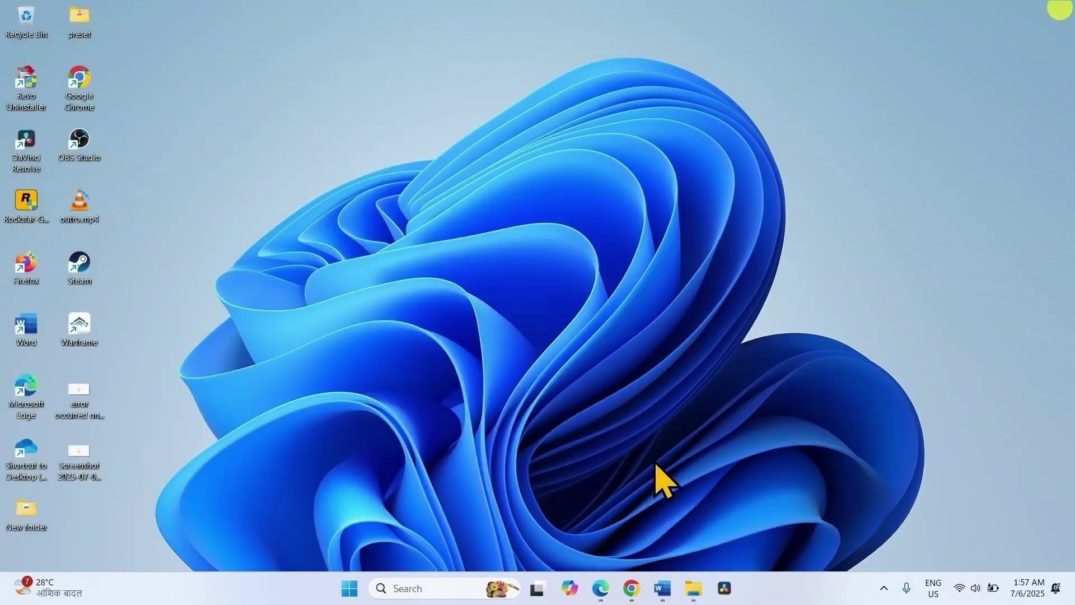
pyautogui.click(355, 591)
pyautogui.click(636, 188)
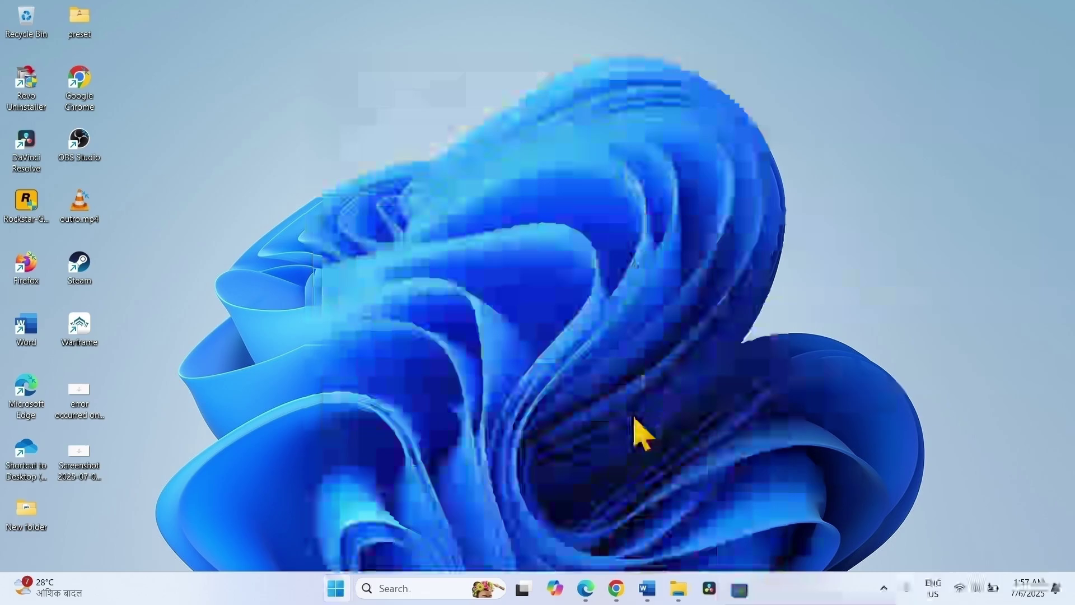
pyautogui.click(700, 12)
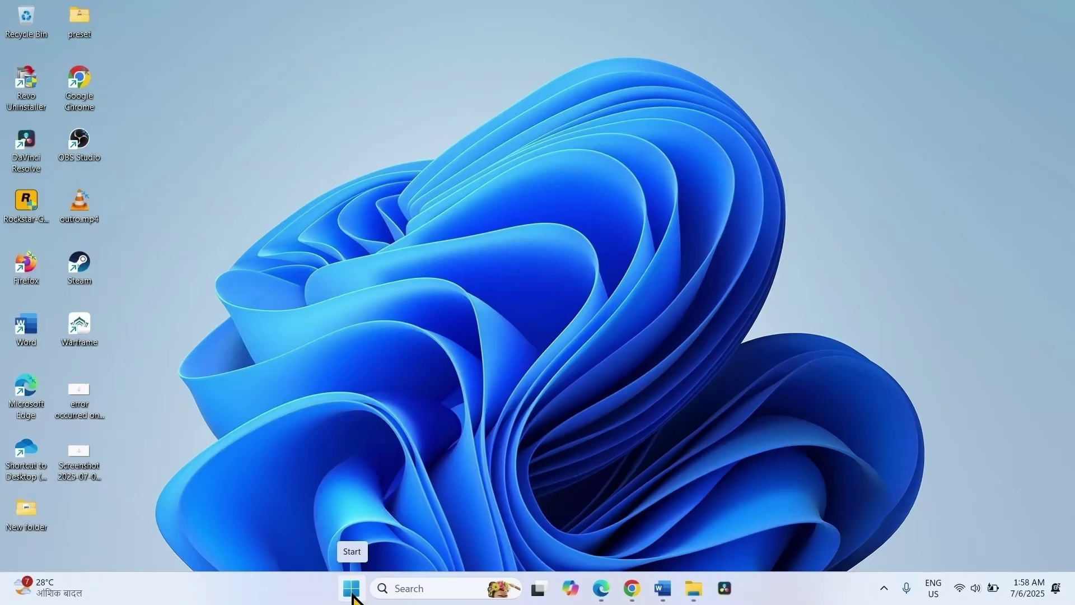
# Open Installed apps from the Start button's quick menu and scroll through the app list
pyautogui.rightClick(352, 595)
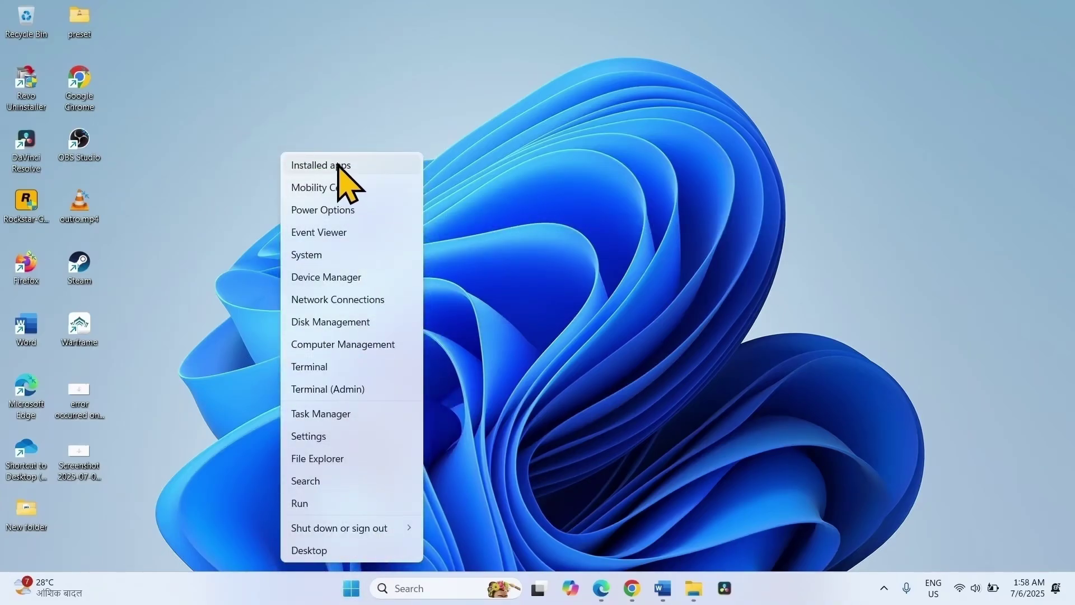
pyautogui.click(339, 166)
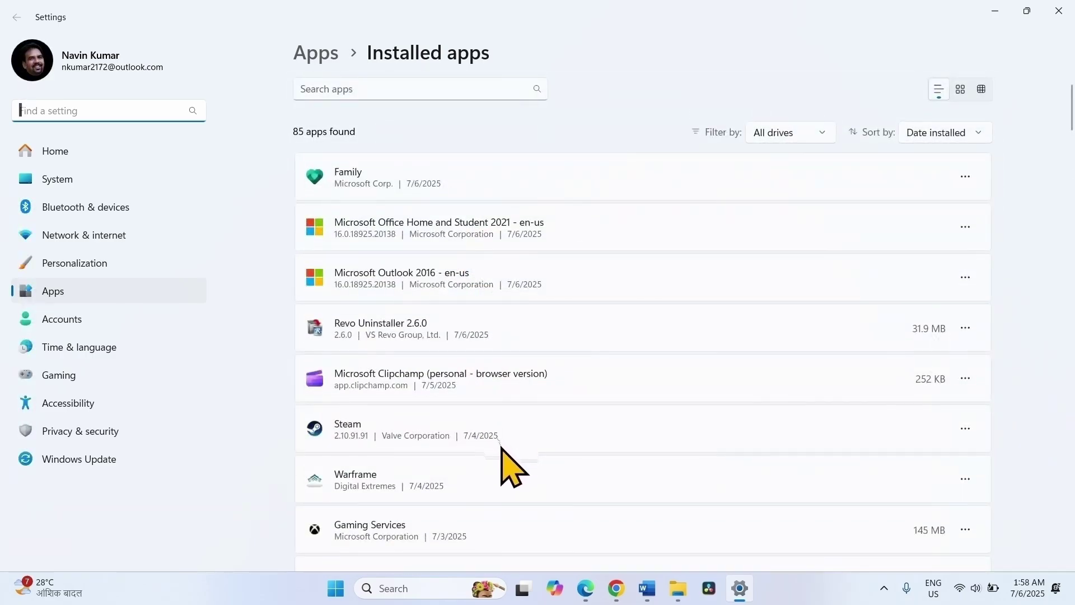
pyautogui.scroll(-20, 511, 468)
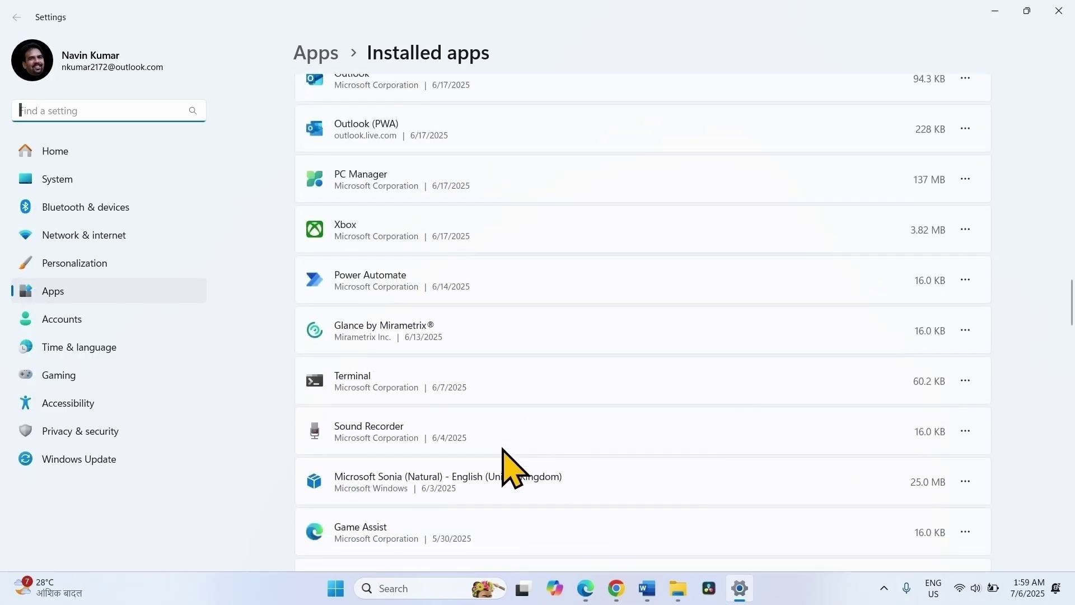
pyautogui.scroll(20, 429, 383)
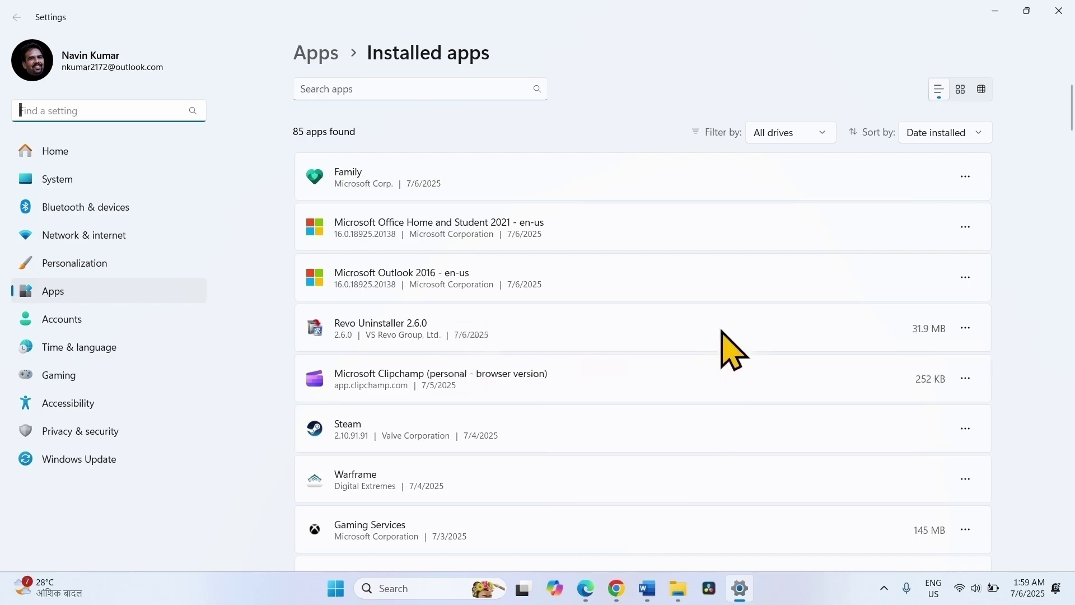
# Begin uninstalling Revo Uninstaller, then decline its removal prompt so it stays installed, and close Settings
pyautogui.click(965, 329)
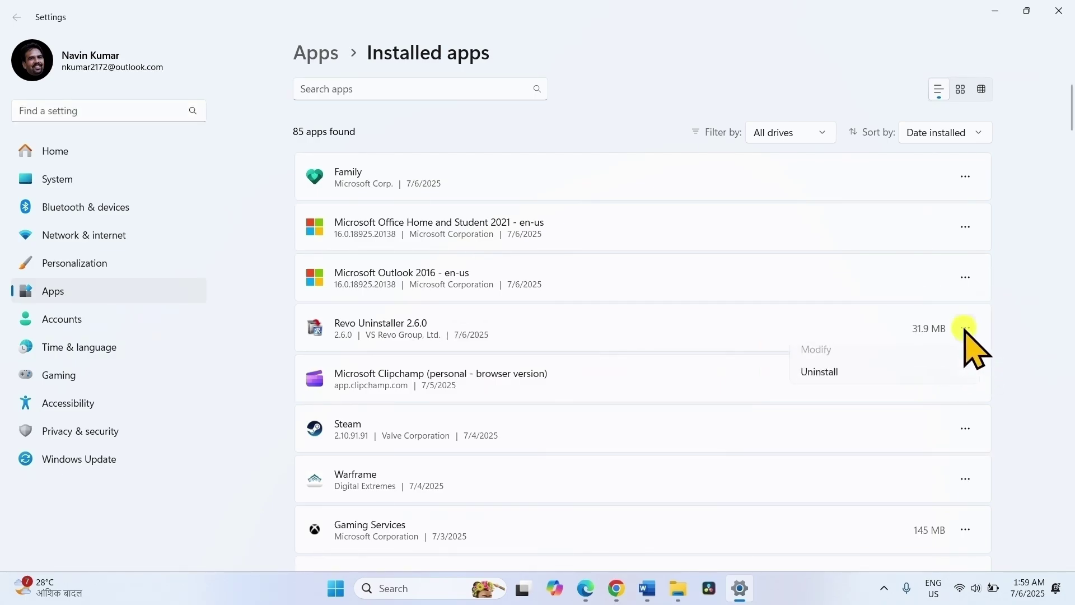
pyautogui.click(850, 373)
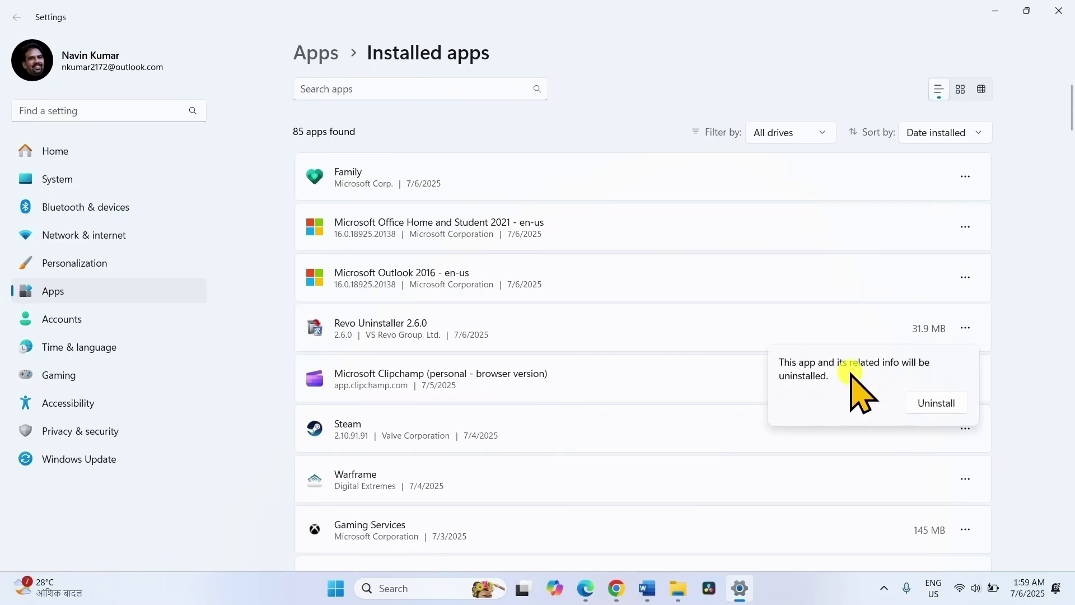
pyautogui.click(936, 403)
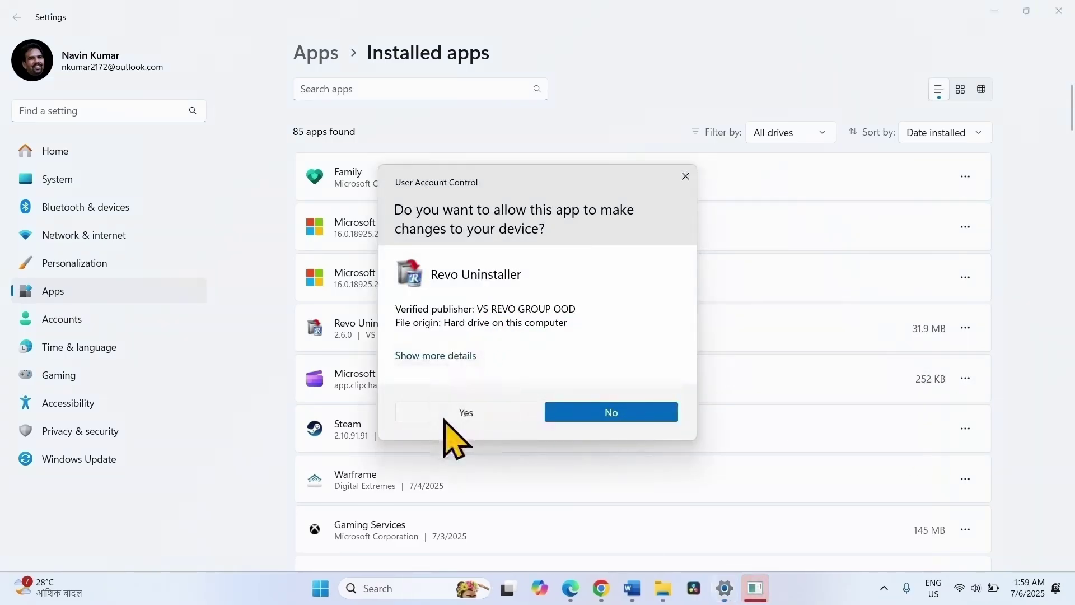
pyautogui.click(450, 414)
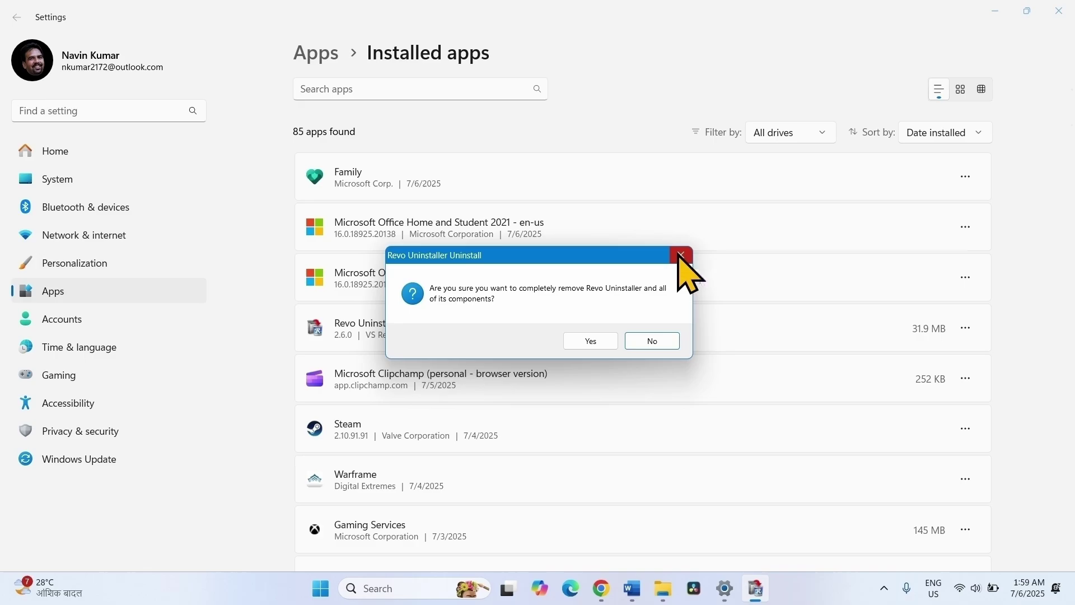
pyautogui.click(639, 342)
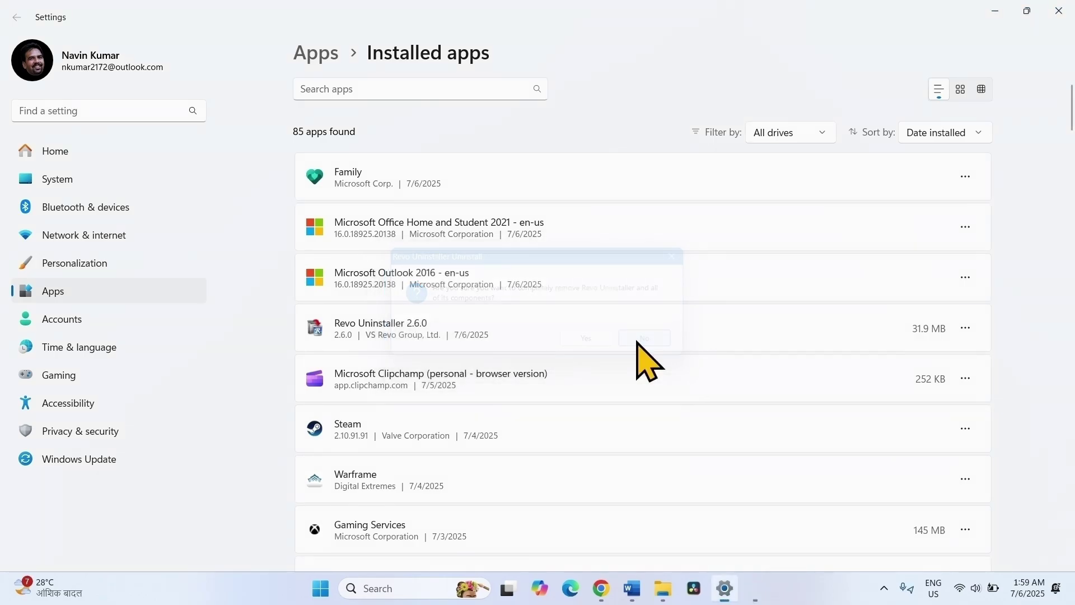
pyautogui.click(1056, 11)
pyautogui.click(351, 588)
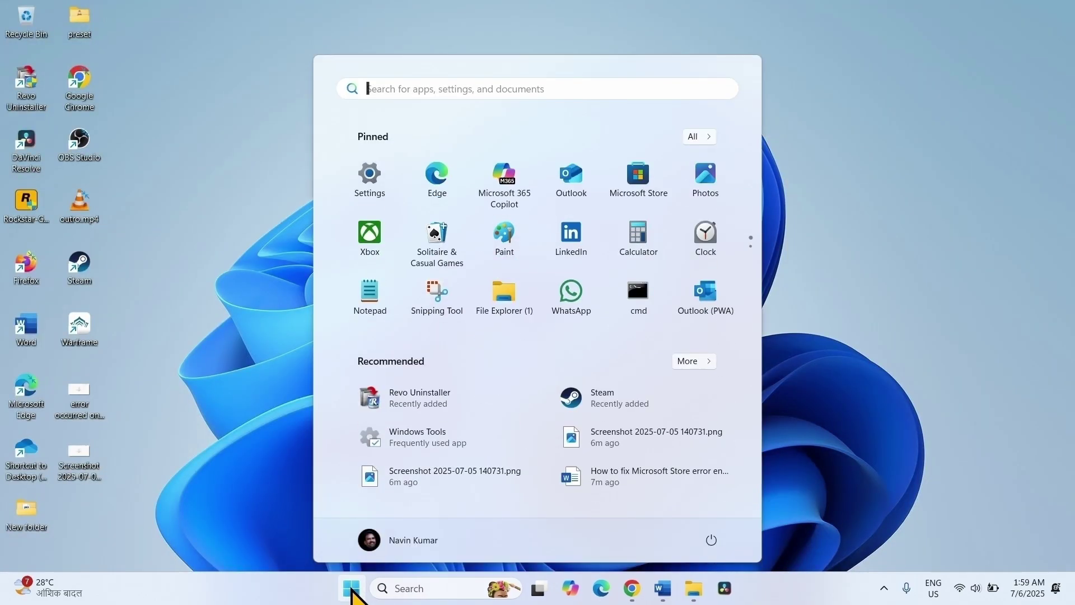
pyautogui.click(709, 538)
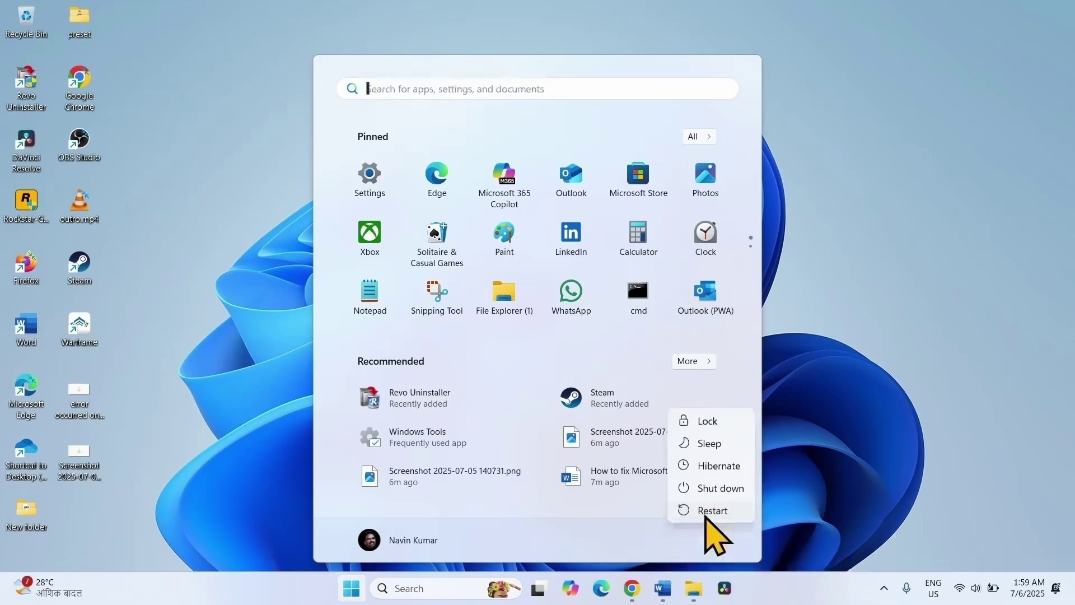
pyautogui.click(846, 424)
pyautogui.click(847, 426)
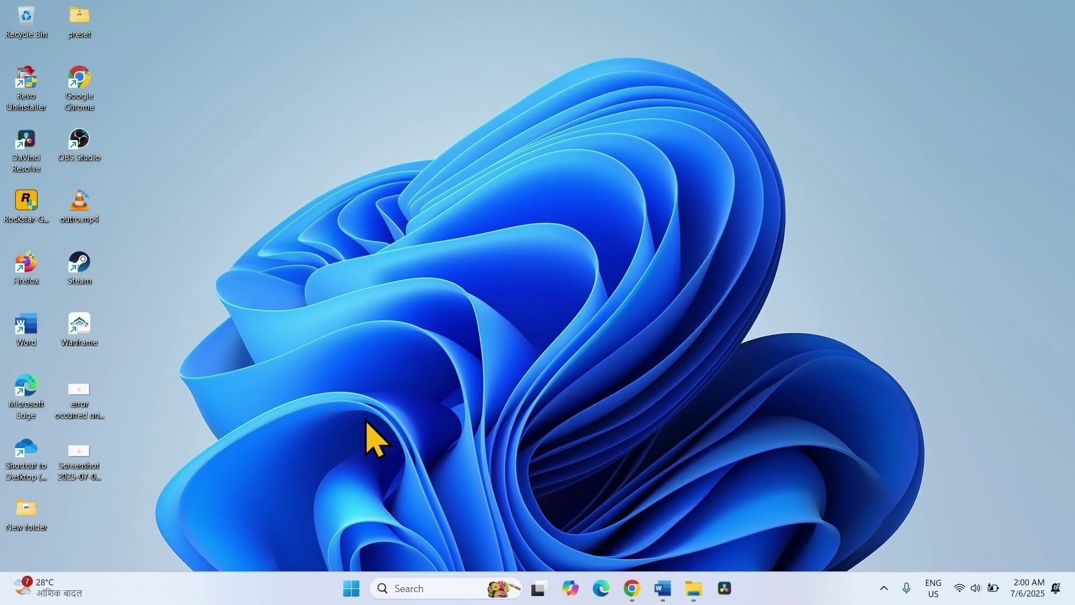
# Launch msconfig and, on the Services tab, hide Microsoft services and disable all the rest
pyautogui.click(415, 587)
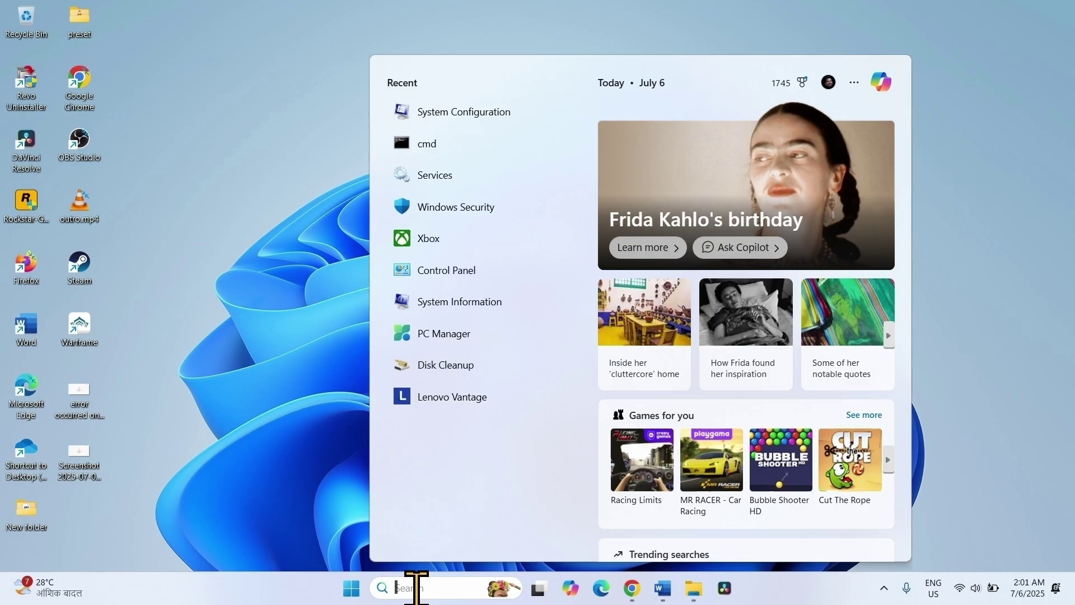
pyautogui.write('msconfi')
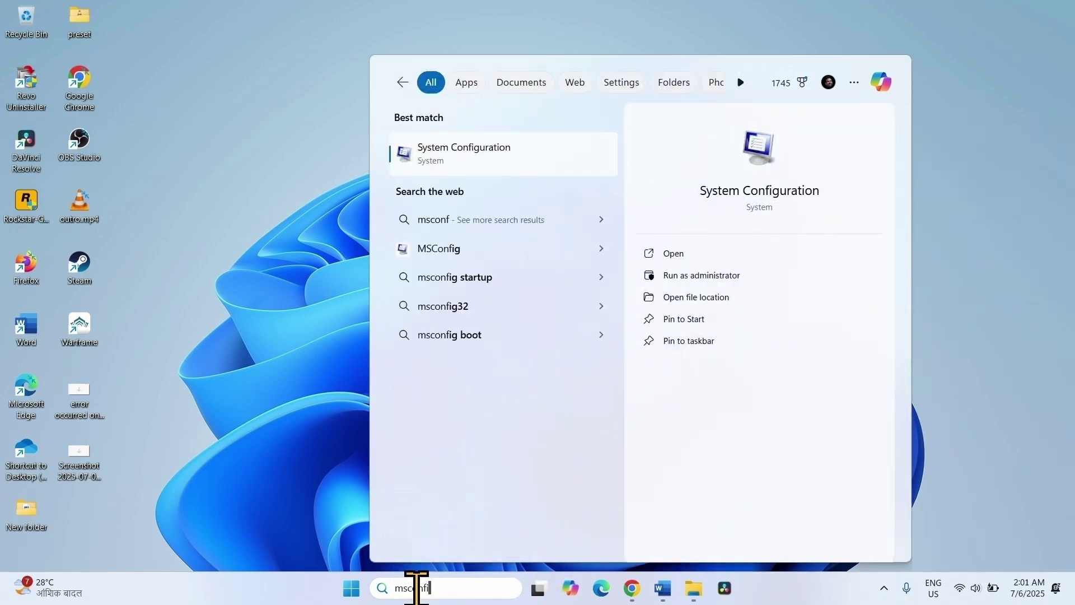
pyautogui.write('g')
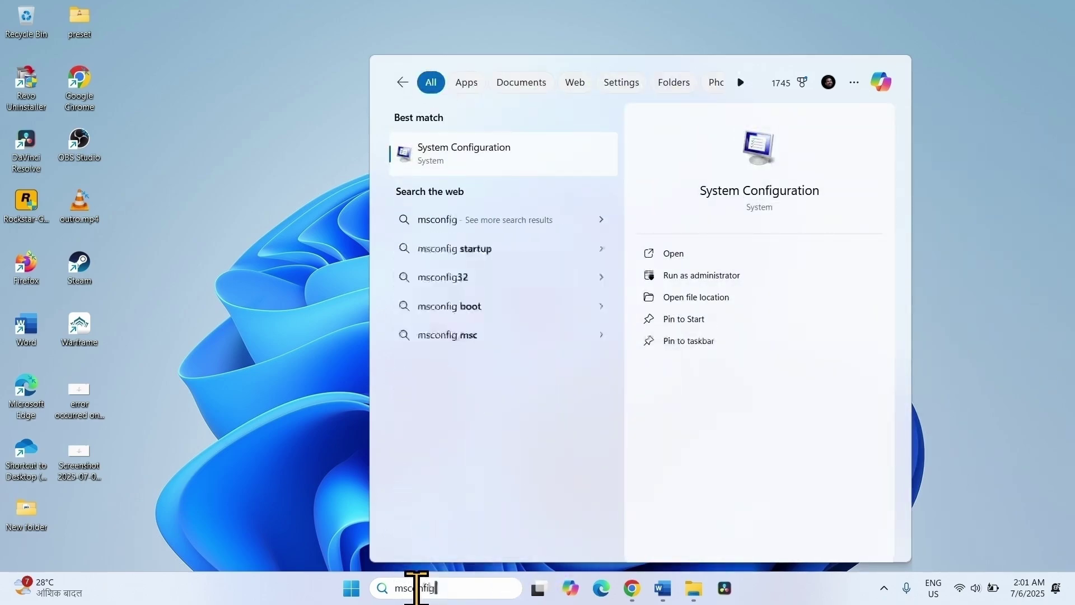
pyautogui.click(485, 152)
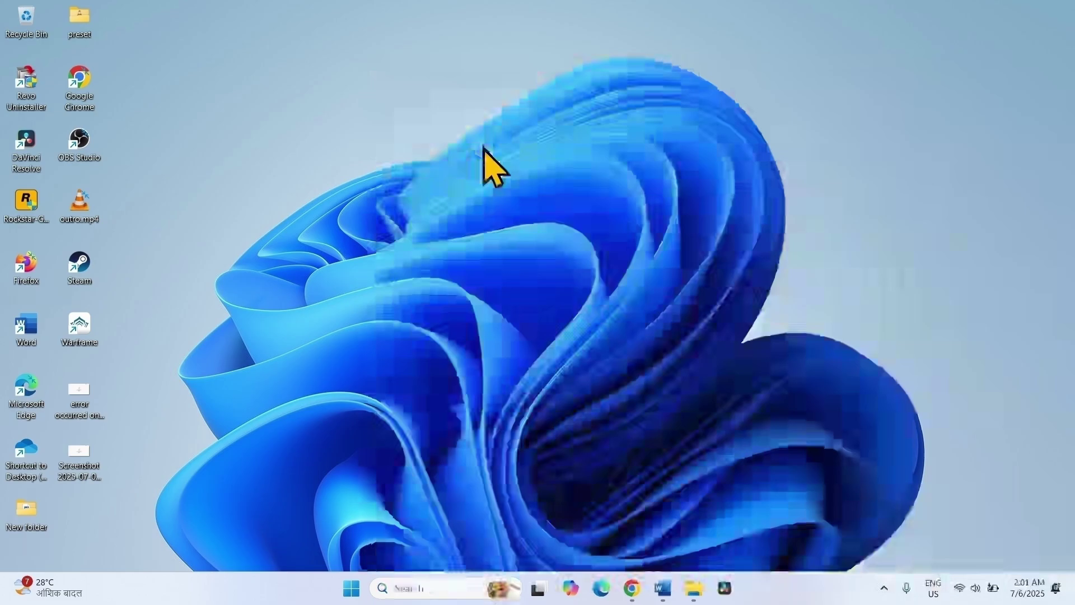
pyautogui.click(434, 187)
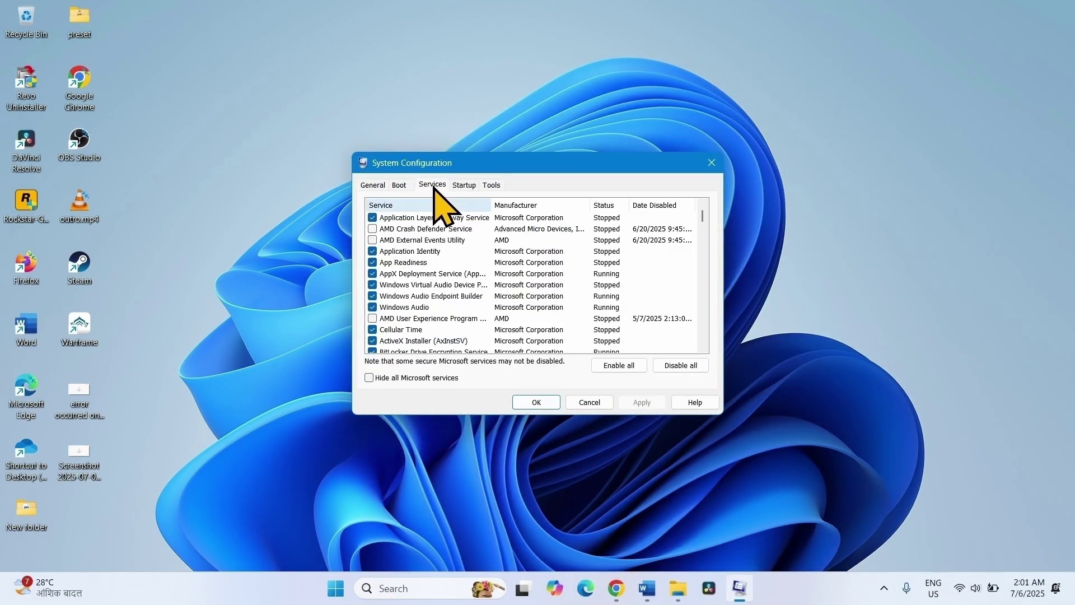
pyautogui.hotkey('alt', 'e')
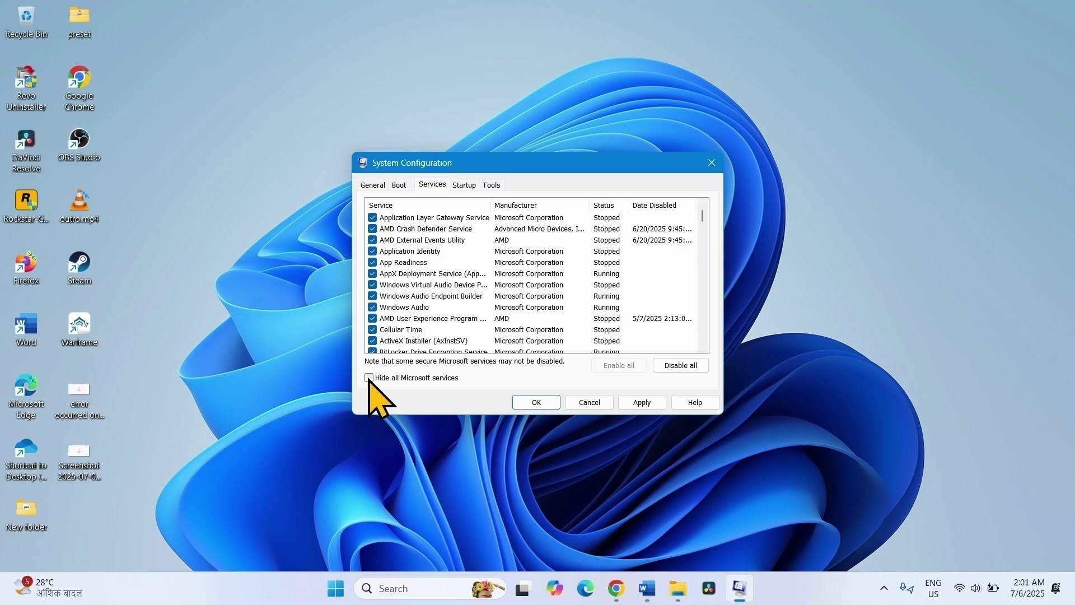
pyautogui.click(369, 378)
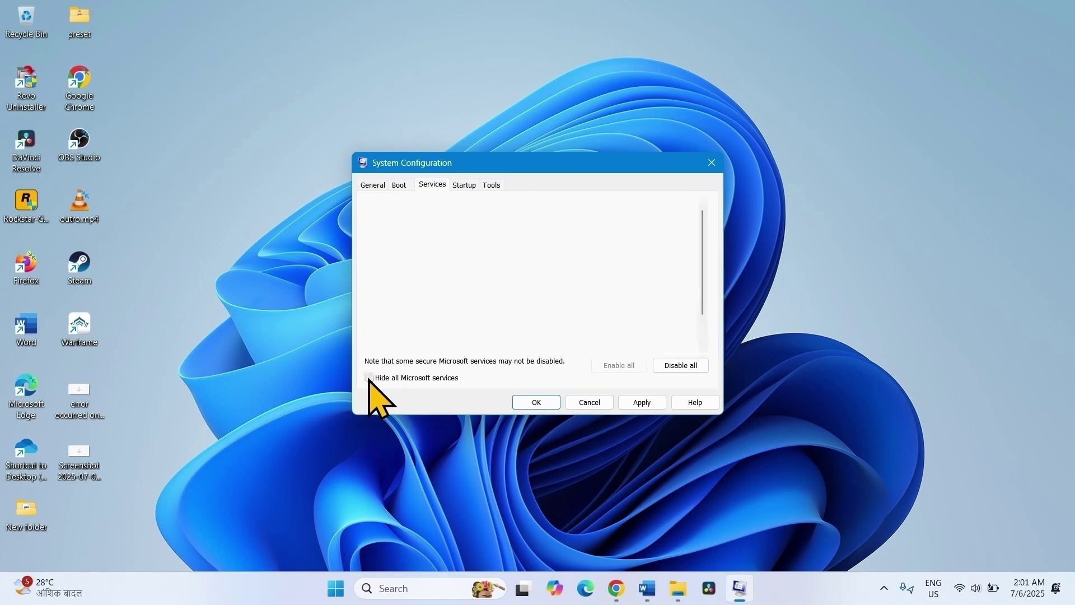
pyautogui.click(692, 367)
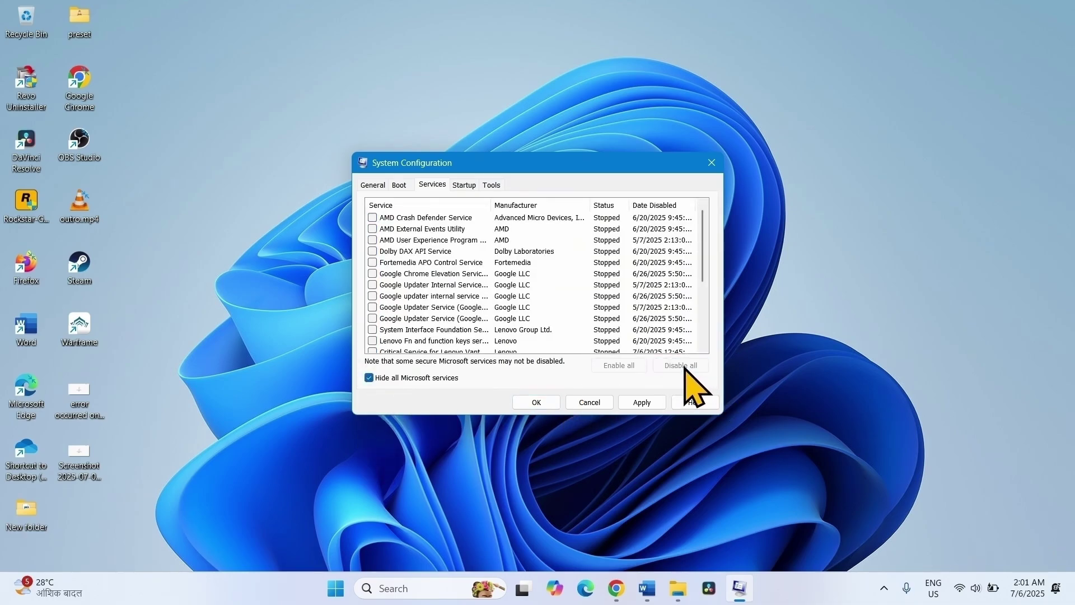
# Disable Lightshot.exe on Task Manager's Startup apps page, reached from msconfig's Startup tab
pyautogui.click(464, 186)
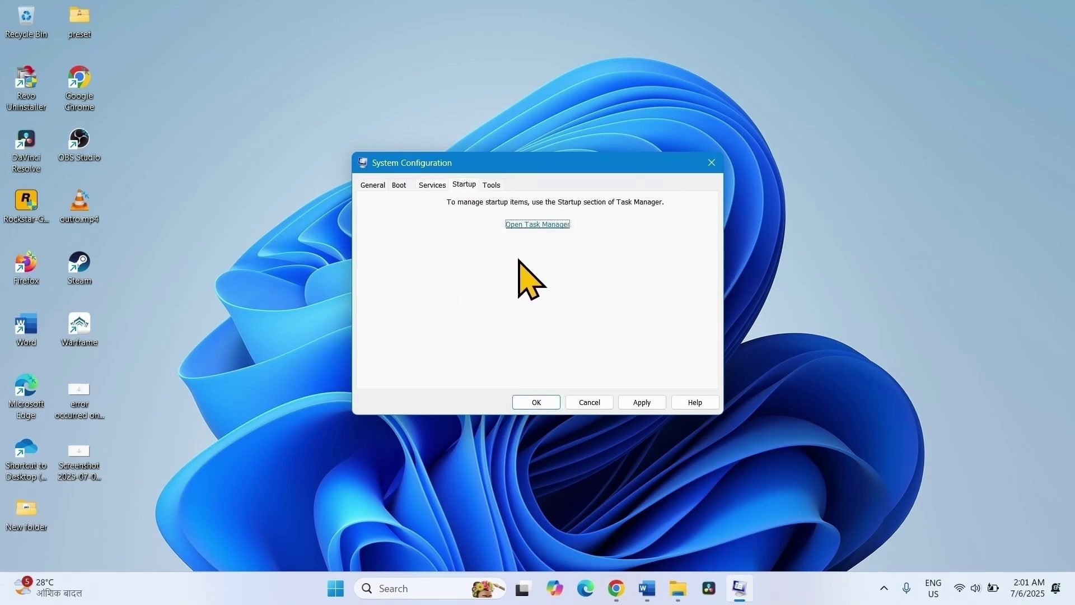
pyautogui.click(541, 225)
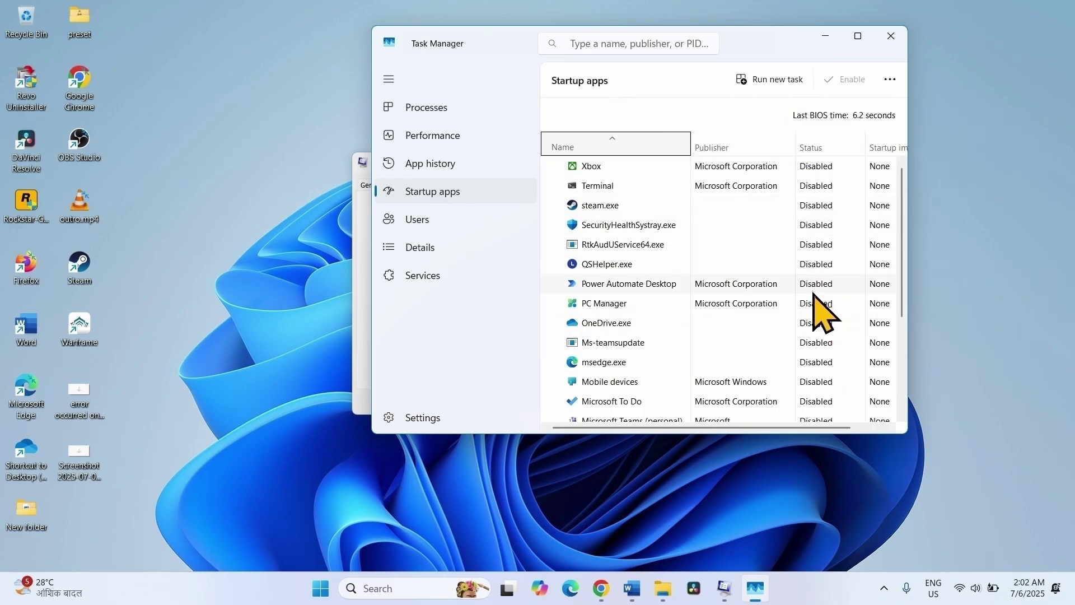
pyautogui.scroll(-3, 817, 303)
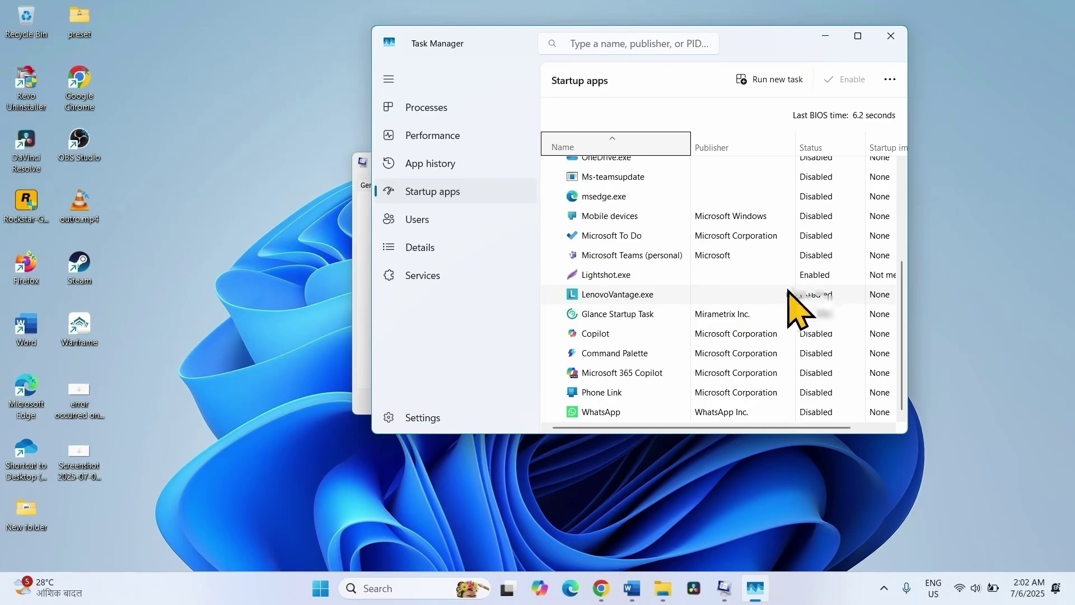
pyautogui.rightClick(819, 276)
pyautogui.click(831, 286)
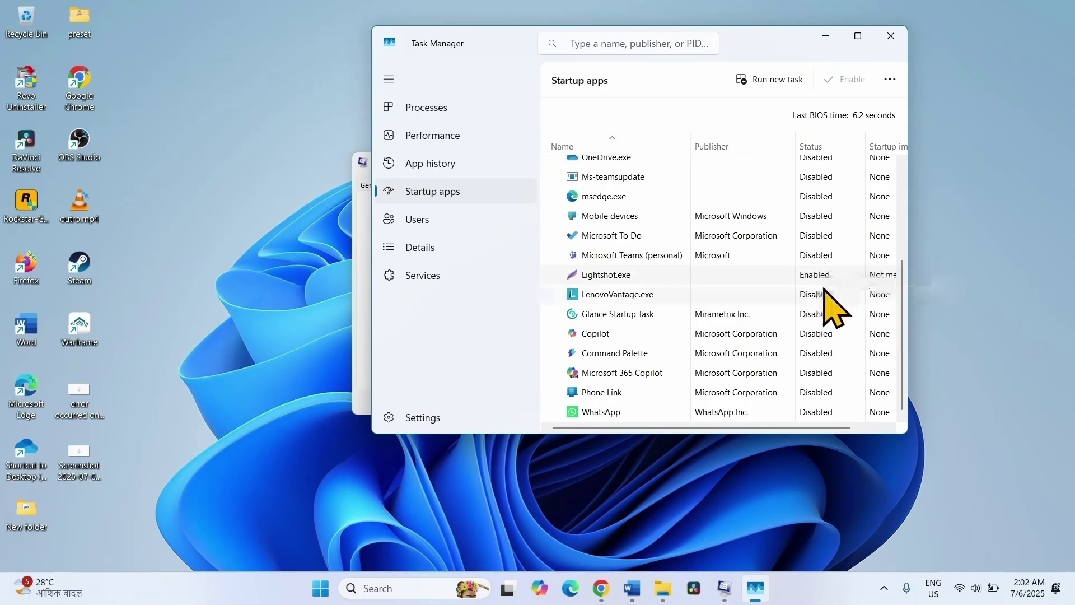
pyautogui.scroll(3, 806, 235)
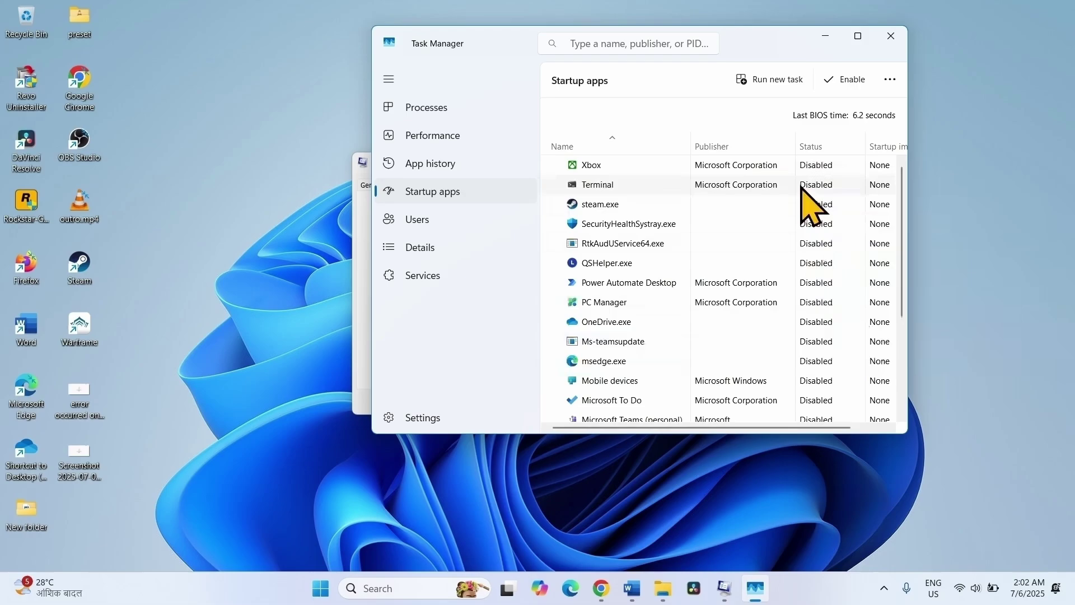
pyautogui.scroll(-3, 823, 341)
pyautogui.scroll(3, 822, 336)
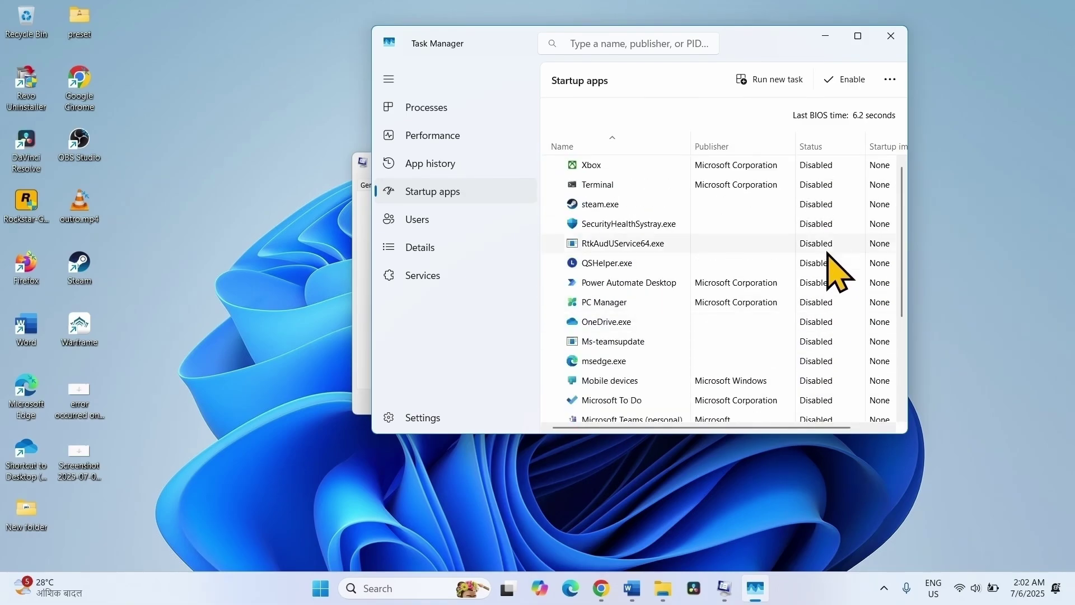
# Close Task Manager, apply and confirm the System Configuration changes, and skip the restart
pyautogui.click(889, 37)
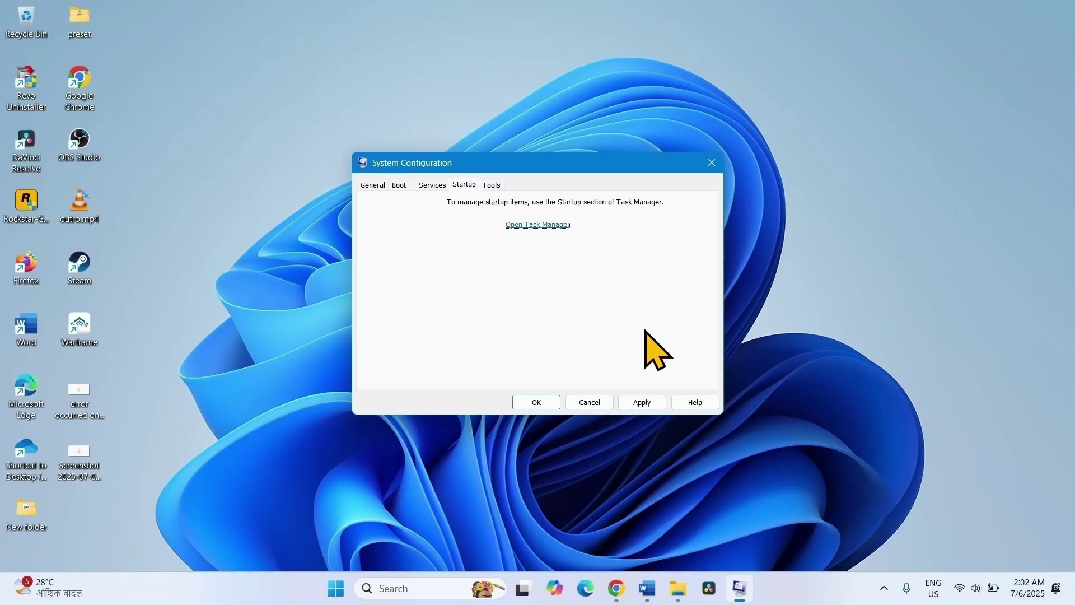
pyautogui.click(635, 403)
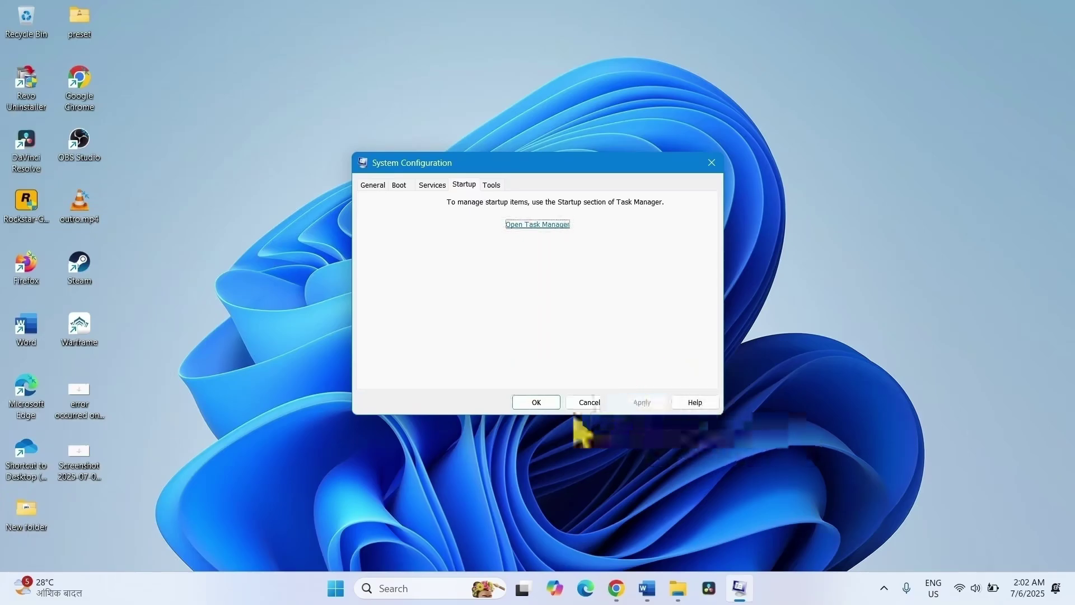
pyautogui.click(537, 403)
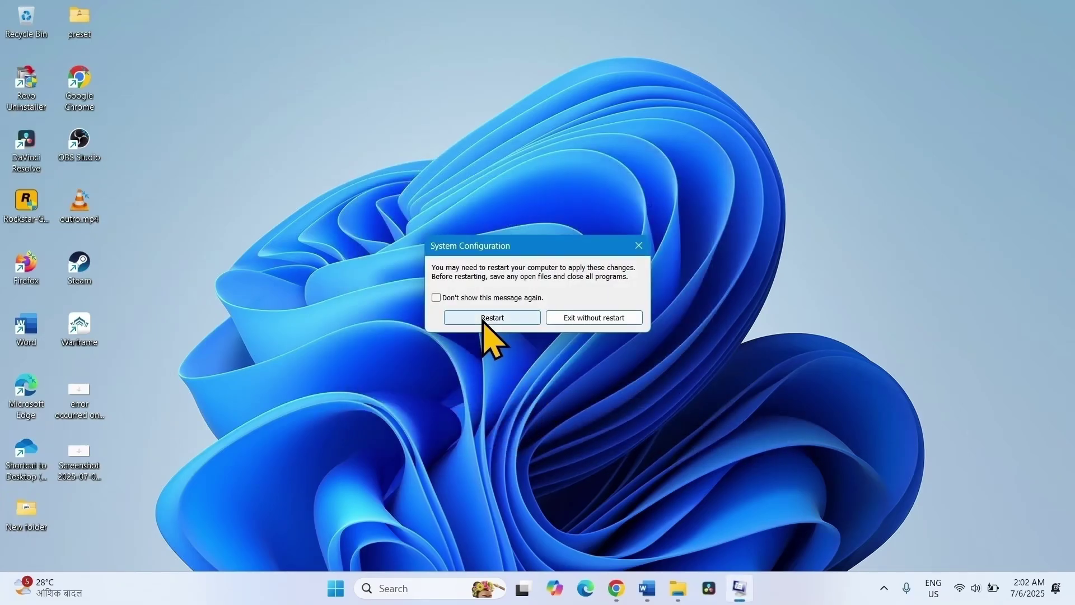
pyautogui.click(639, 245)
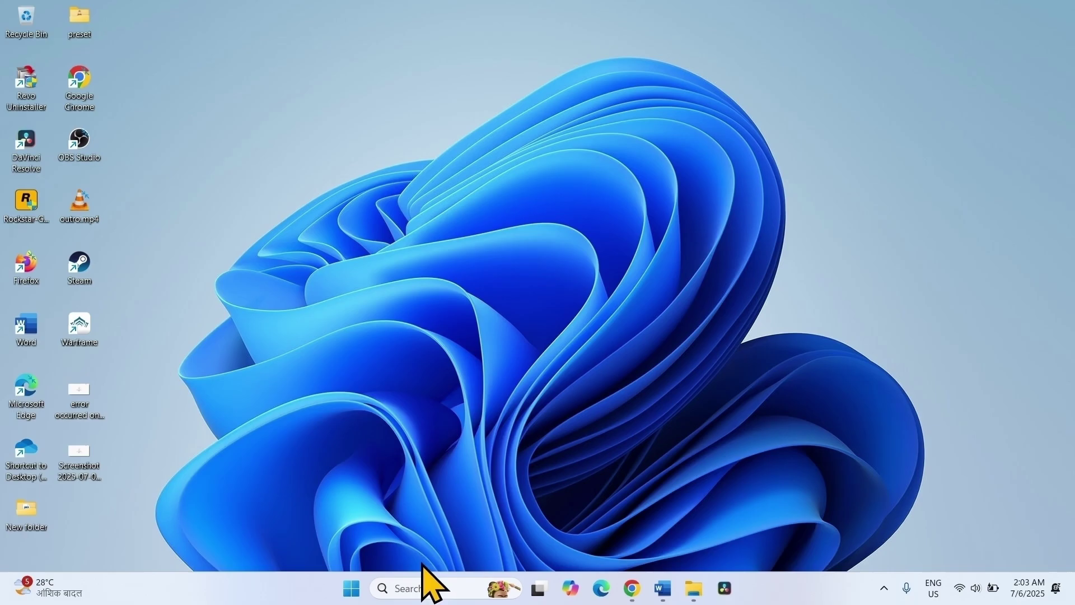
# Launch the Services console from search and scroll down to the Windows Update service
pyautogui.click(414, 587)
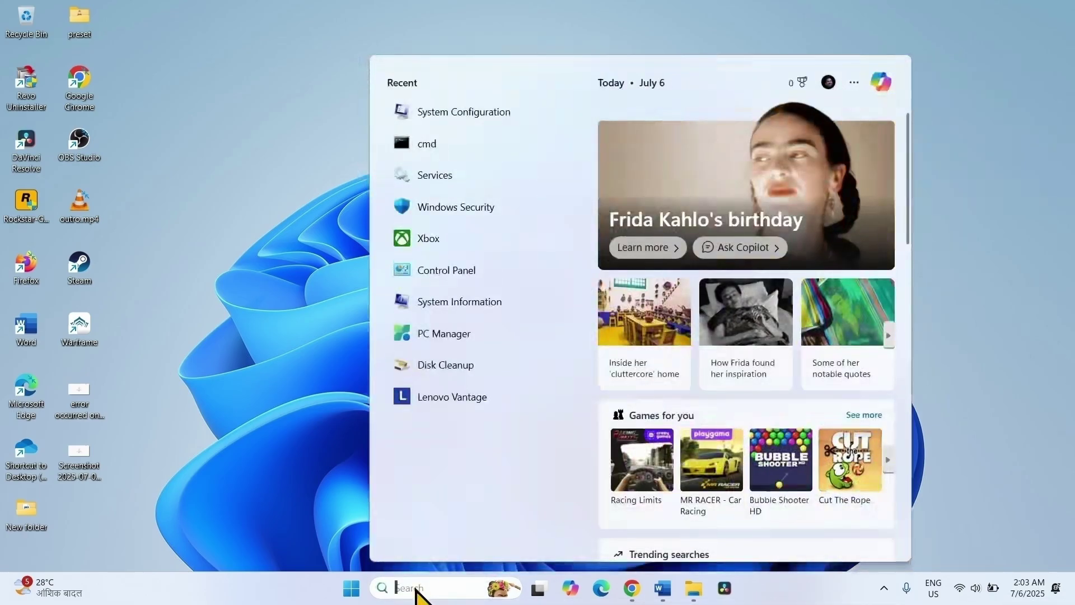
pyautogui.write('se')
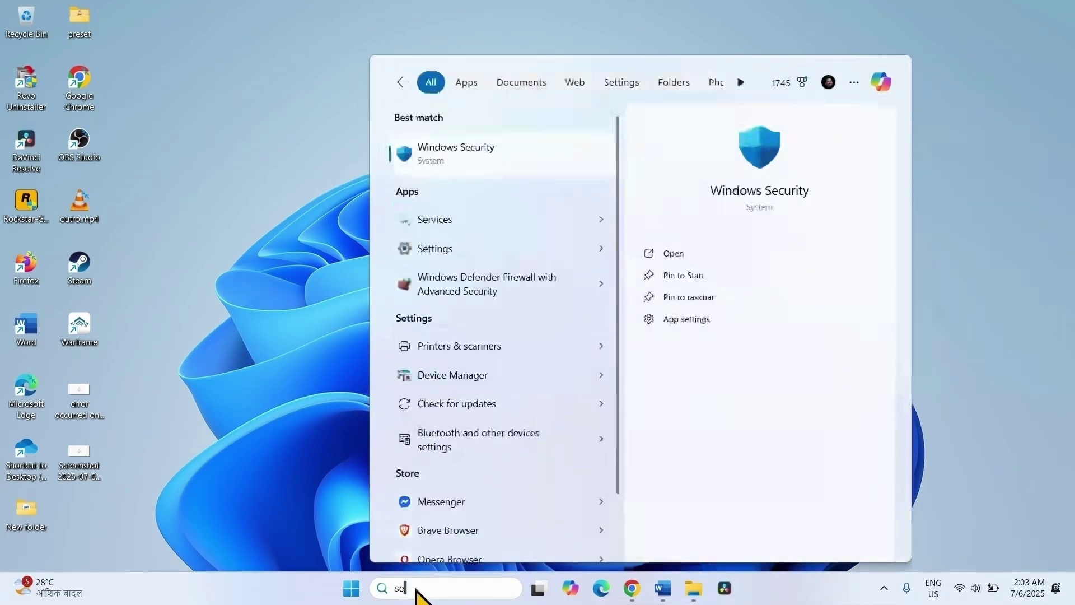
pyautogui.write('rvices')
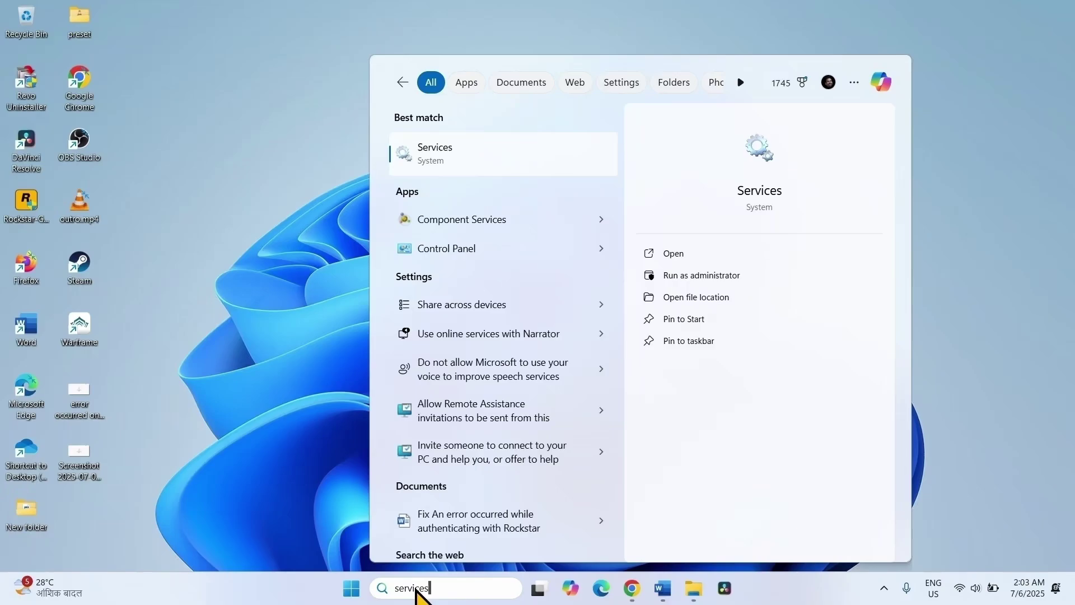
pyautogui.click(470, 158)
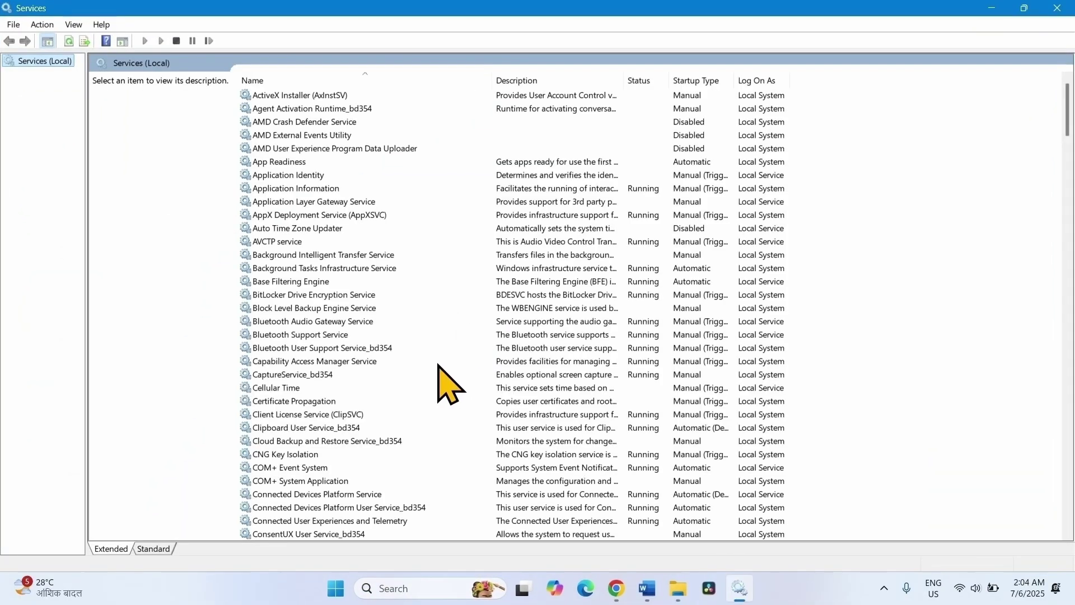
pyautogui.scroll(-20, 455, 387)
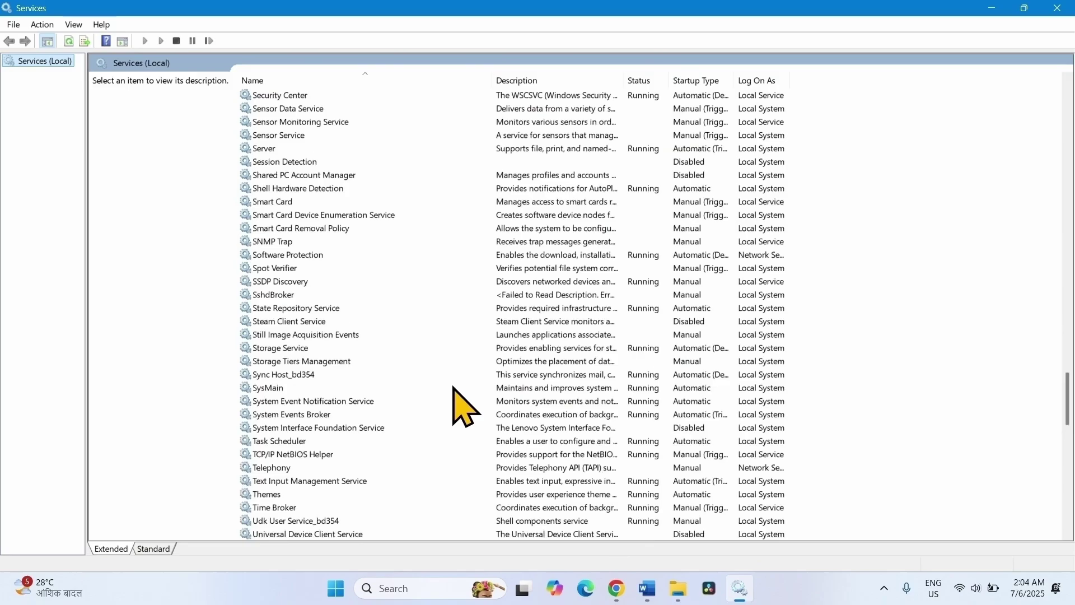
pyautogui.scroll(-1, 454, 387)
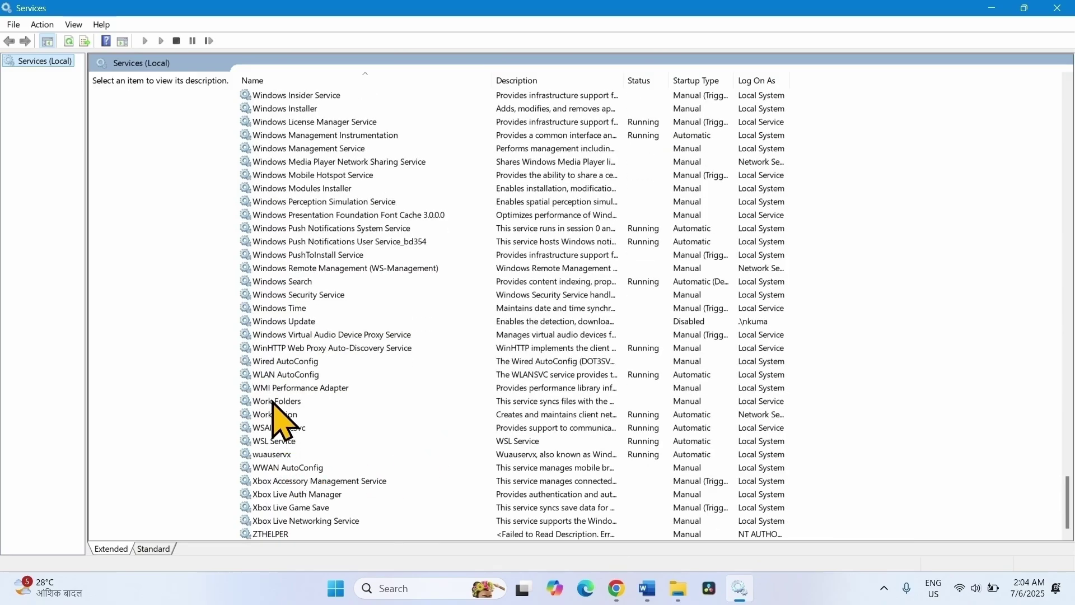
# Set Windows Update's startup type to Automatic, apply it, start the service and close its properties
pyautogui.click(293, 322)
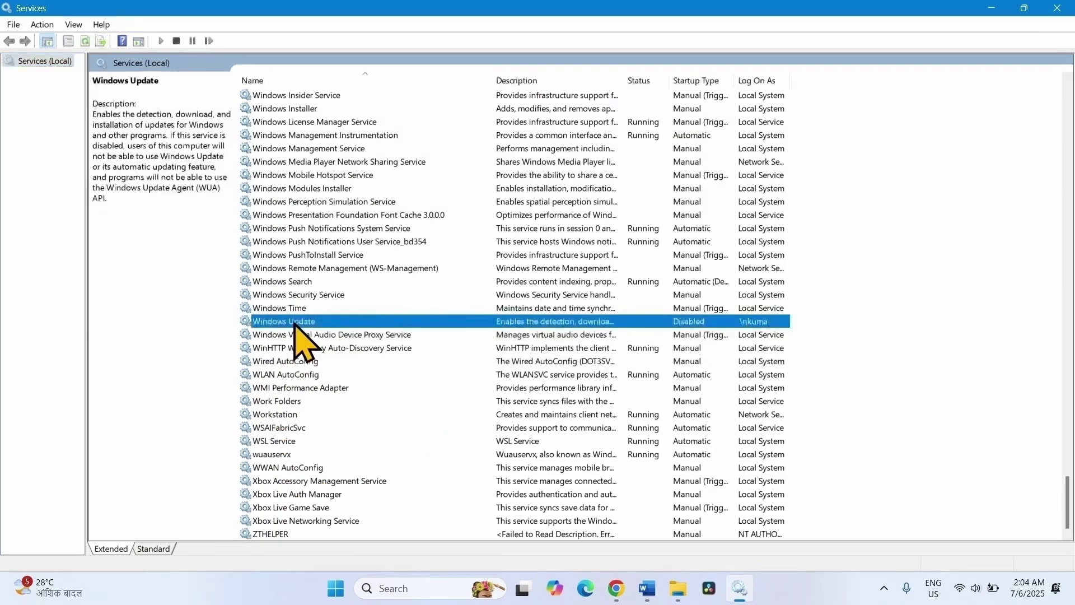
pyautogui.rightClick(294, 325)
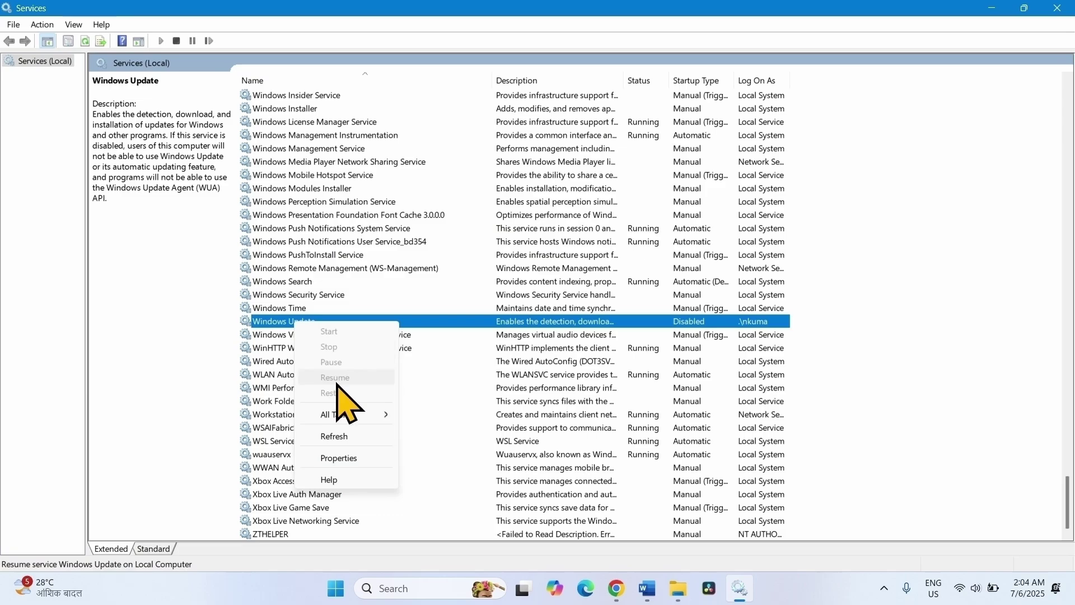
pyautogui.click(336, 458)
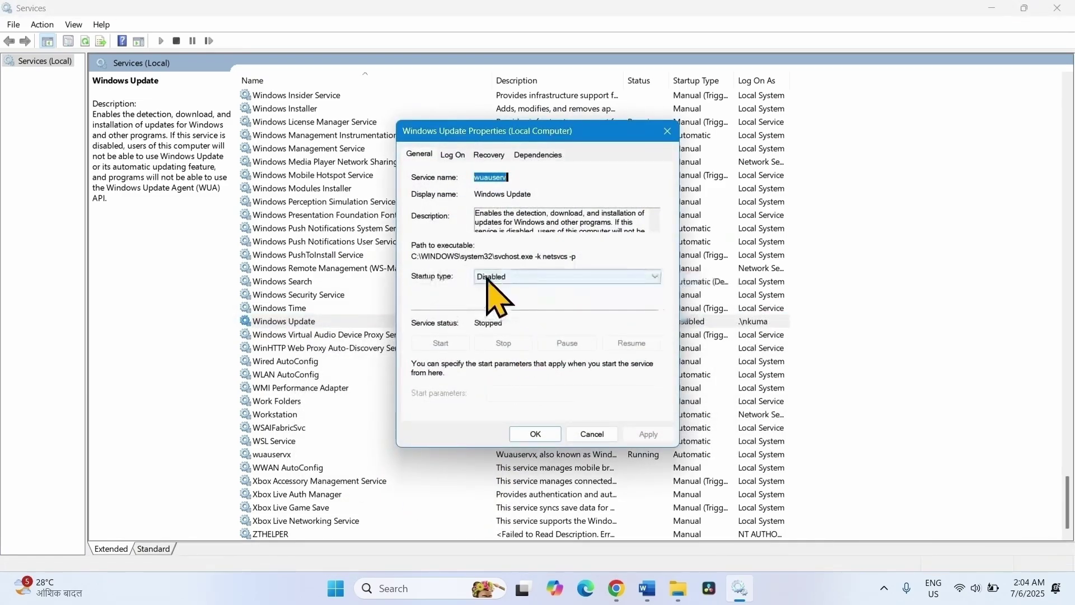
pyautogui.click(507, 280)
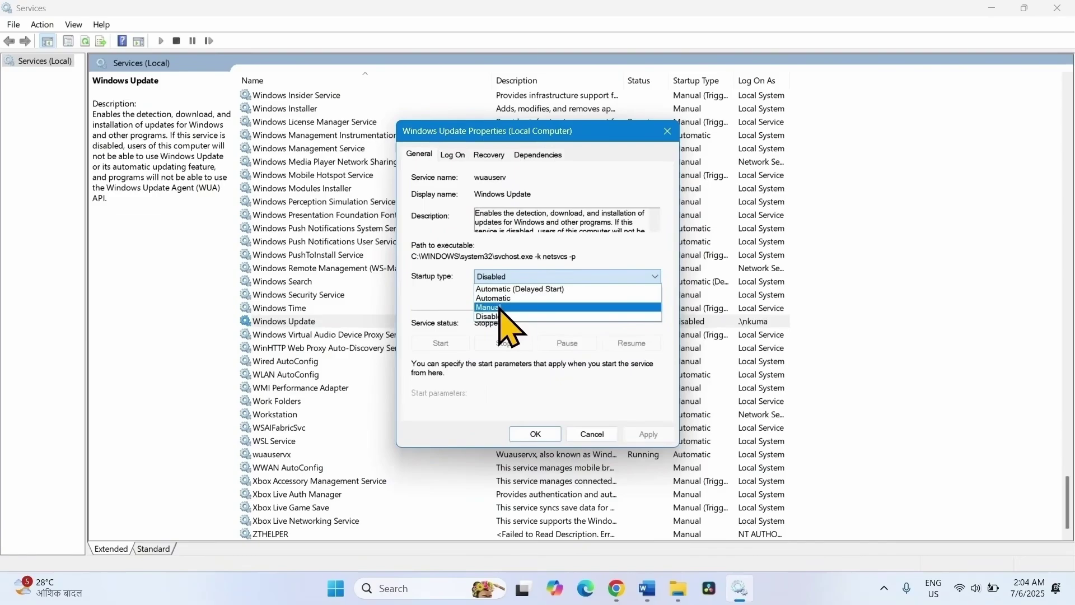
pyautogui.click(506, 298)
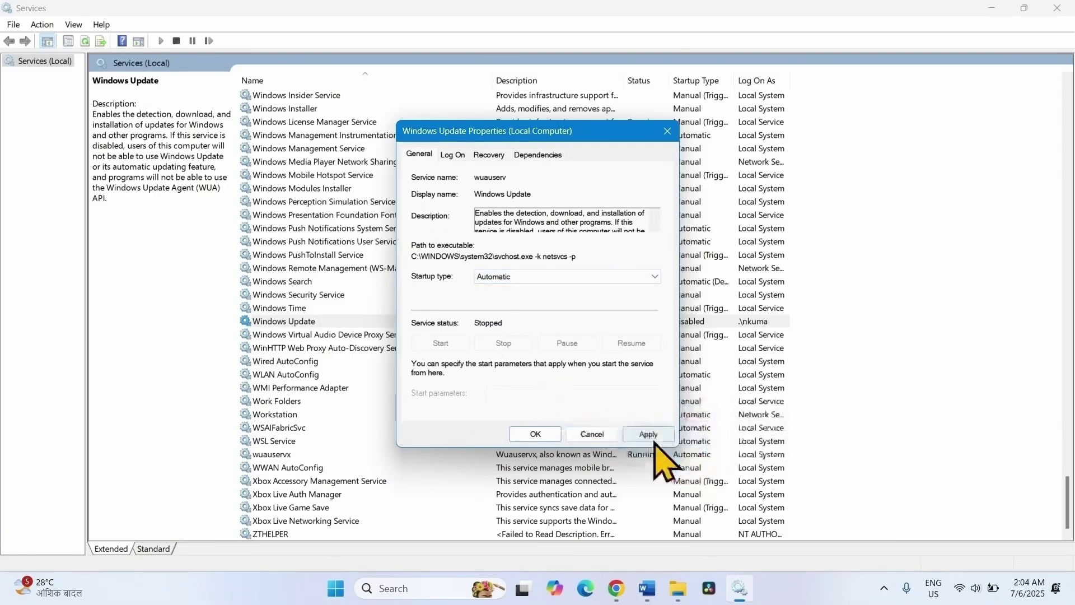
pyautogui.click(648, 434)
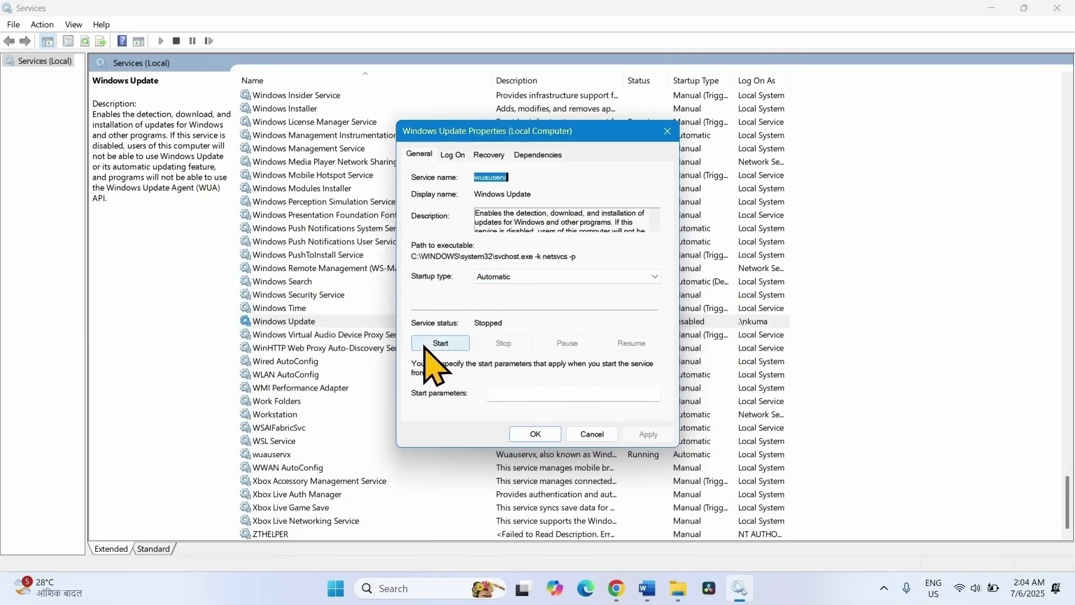
pyautogui.click(434, 344)
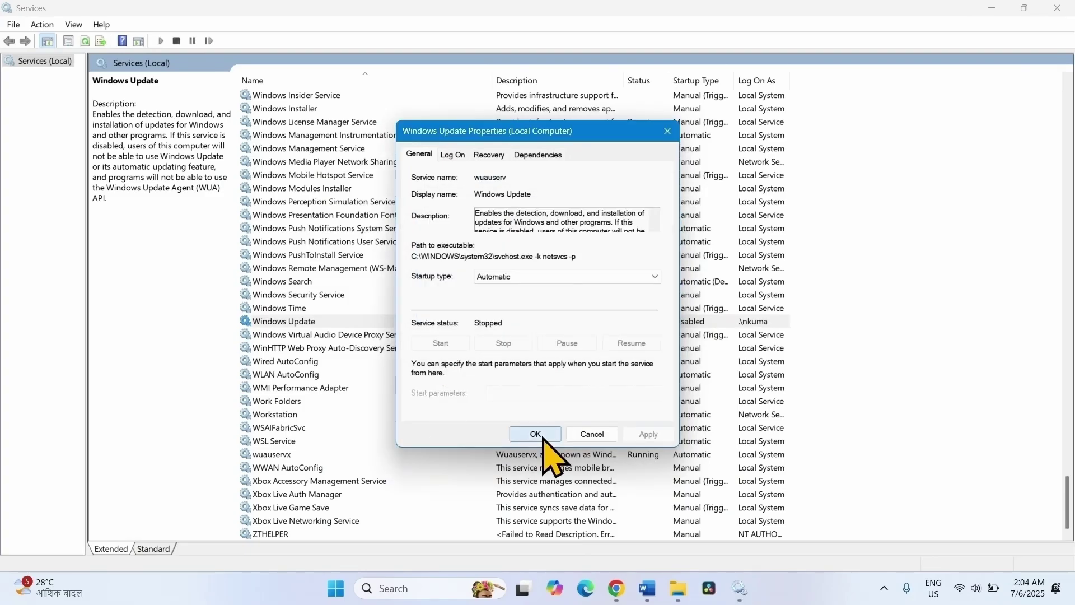
pyautogui.click(537, 435)
# Locate the Update Orchestrator Service in the list and open its properties
pyautogui.scroll(7, 305, 276)
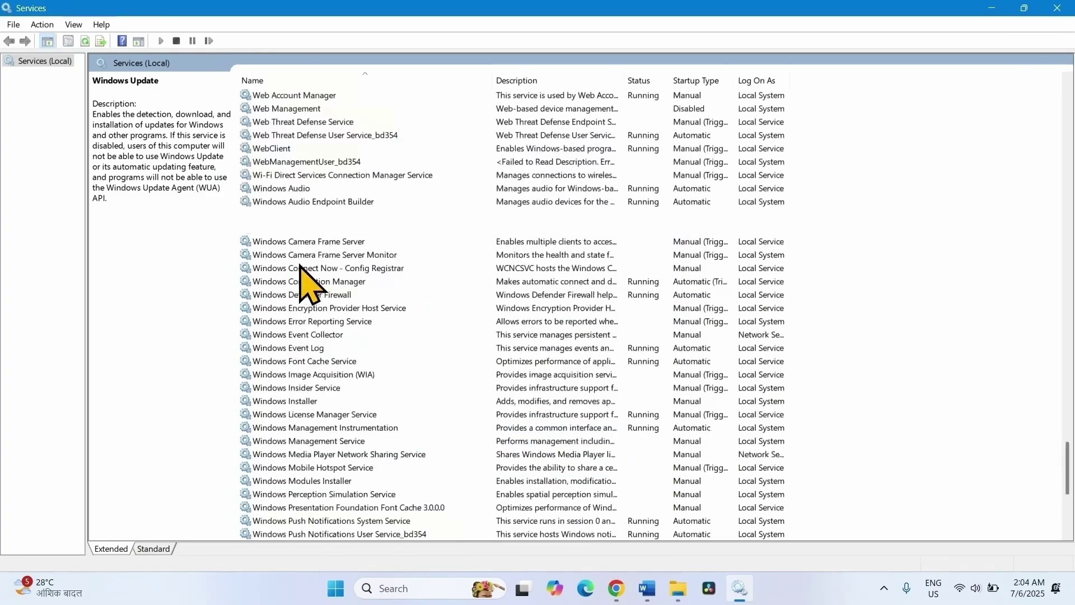
pyautogui.scroll(20, 307, 271)
pyautogui.scroll(-20, 336, 313)
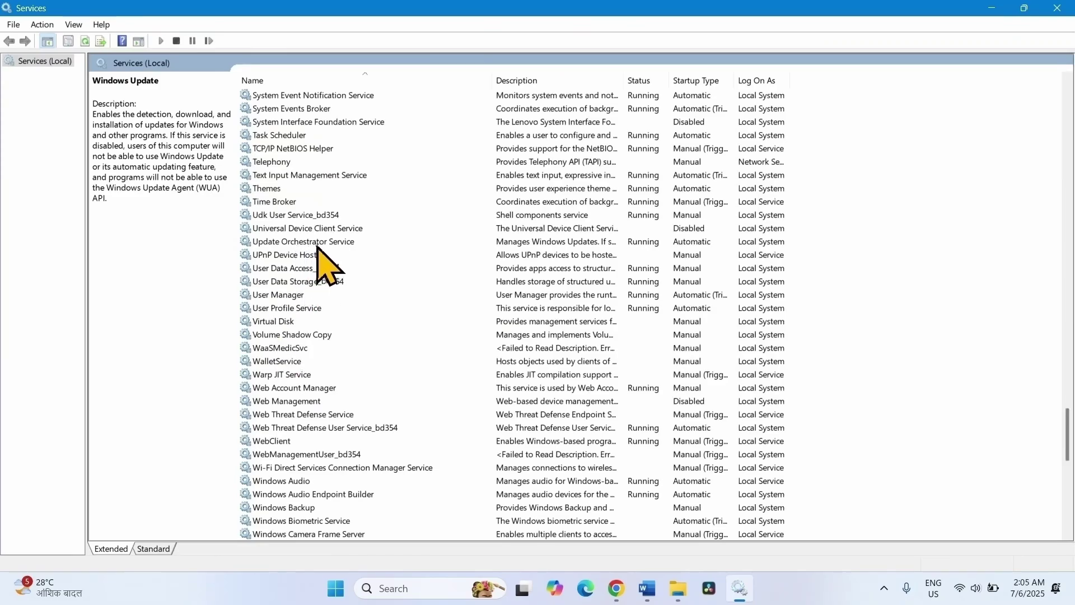
pyautogui.click(335, 243)
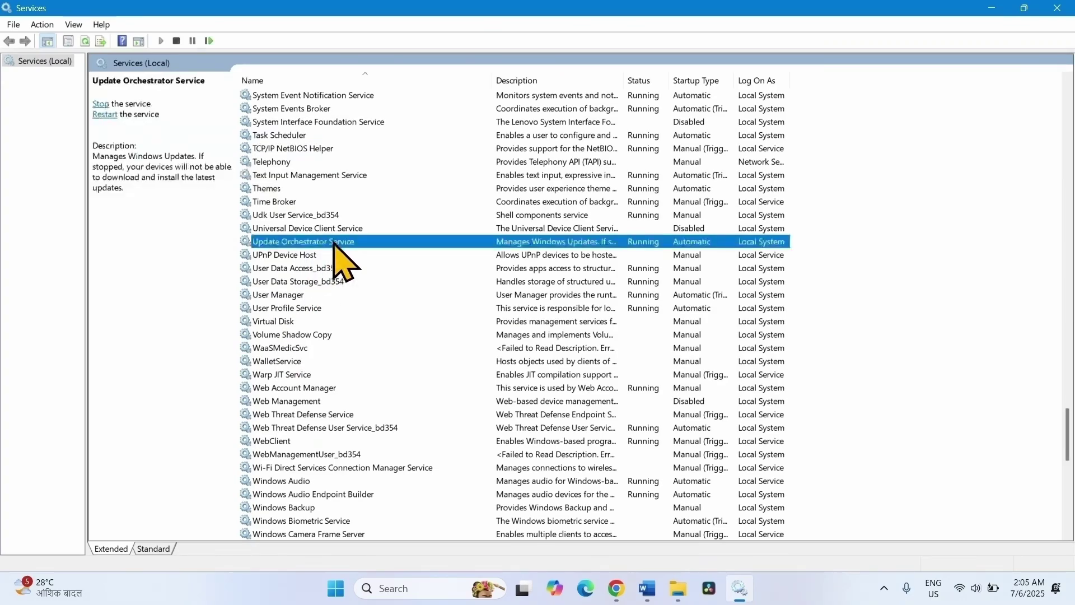
pyautogui.rightClick(335, 244)
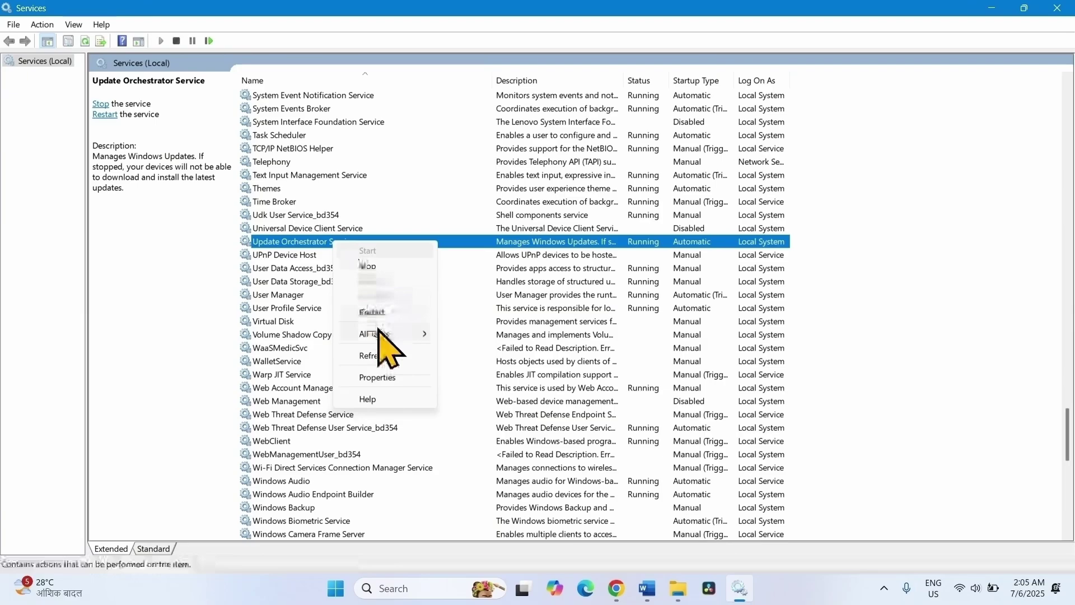
pyautogui.click(378, 376)
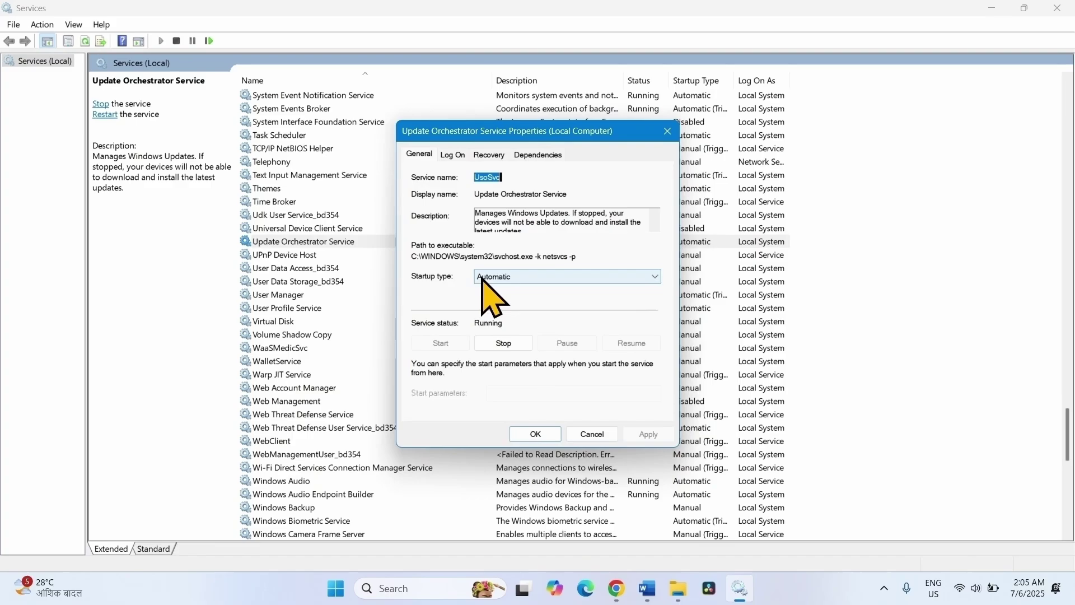
# Set its startup type to Automatic, apply and confirm, then close the Services console
pyautogui.click(485, 281)
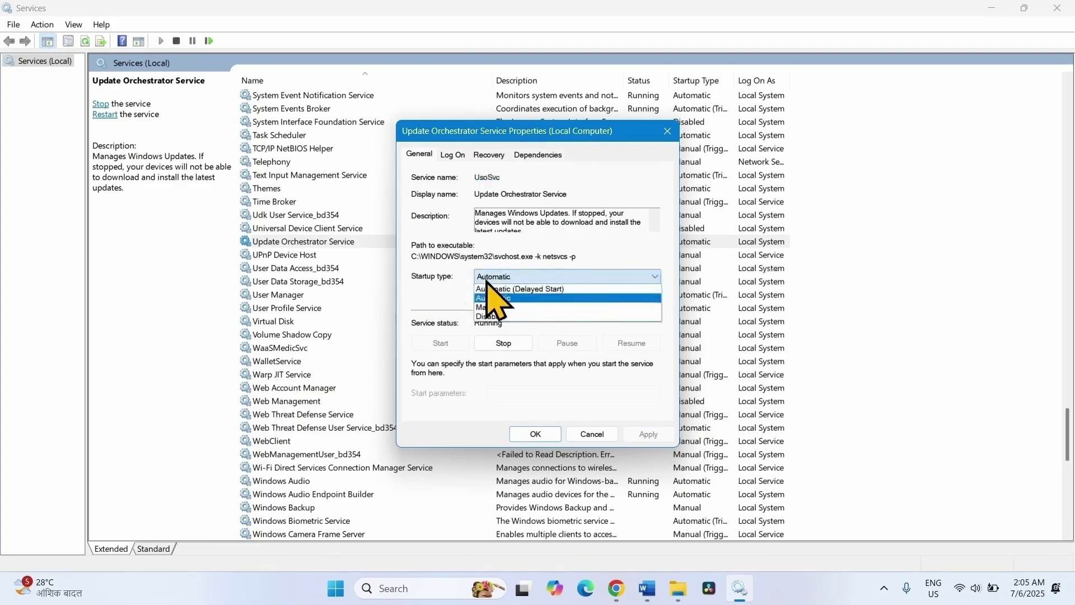
pyautogui.click(487, 299)
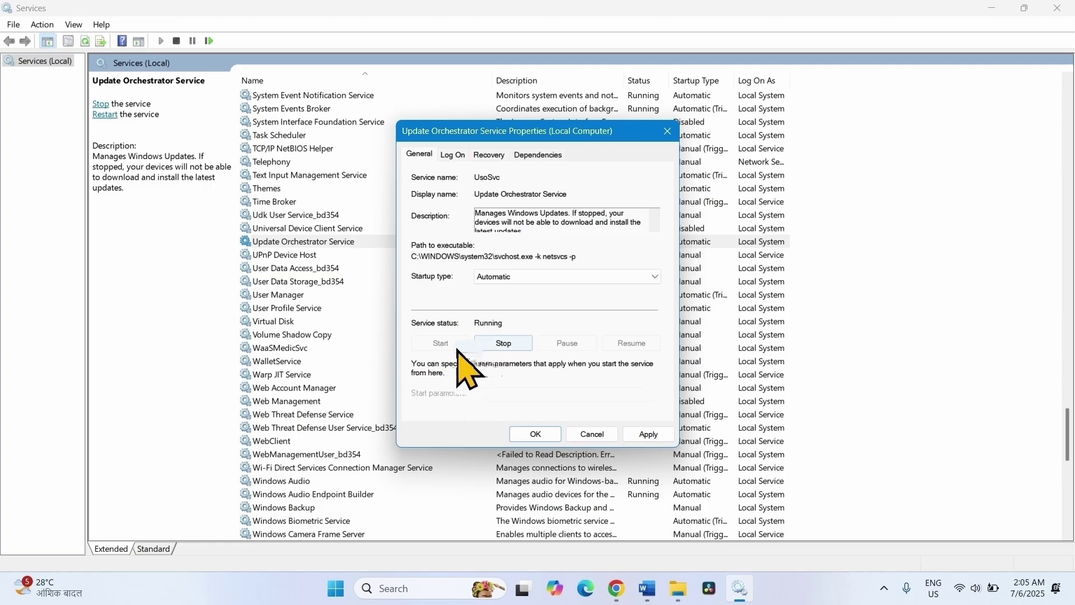
pyautogui.click(644, 435)
pyautogui.click(535, 435)
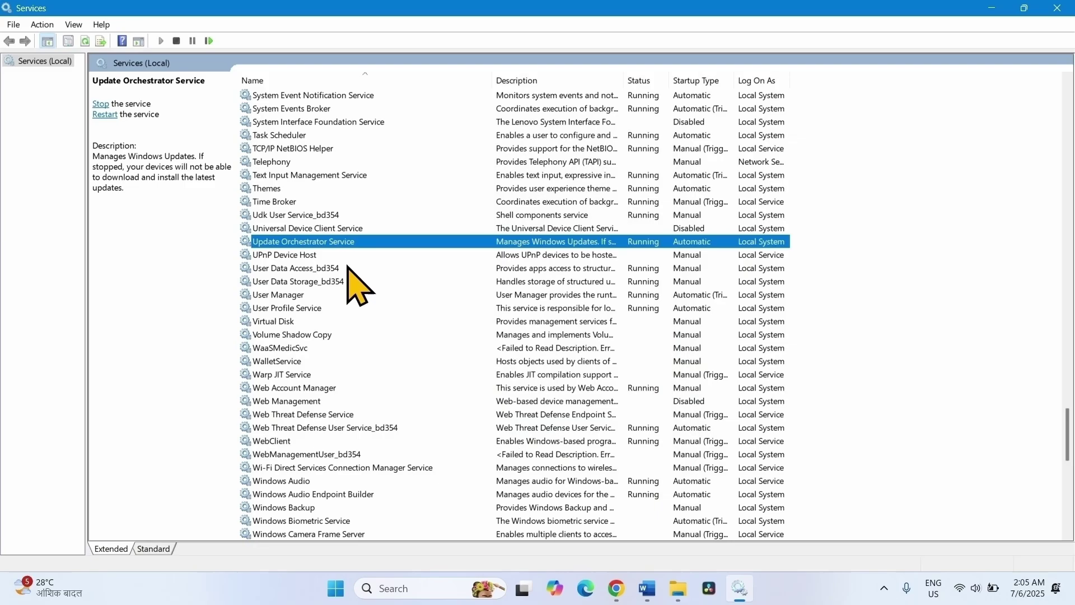
pyautogui.click(1058, 8)
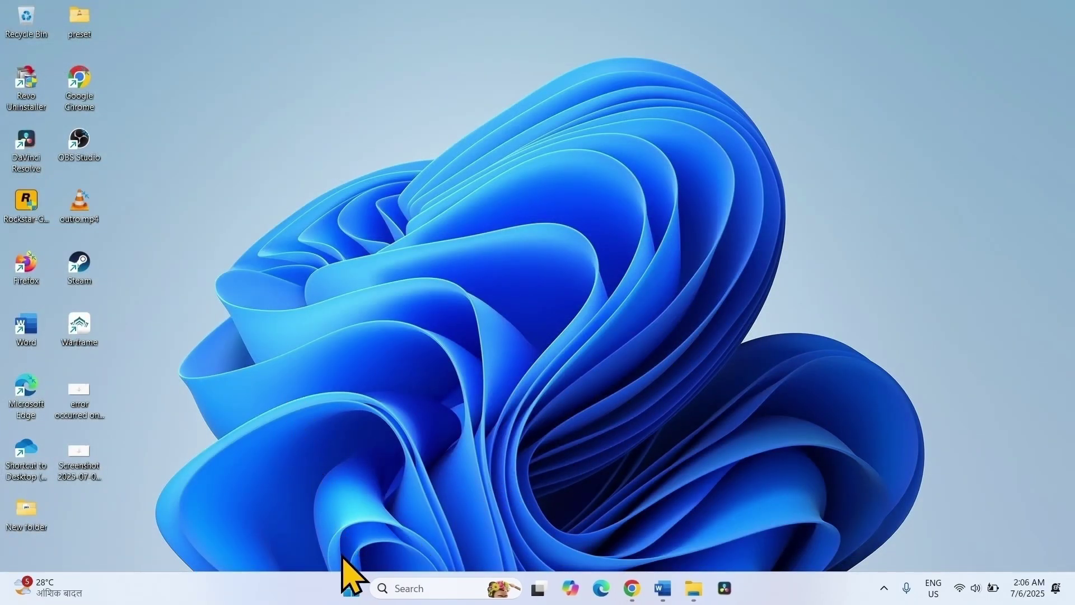
pyautogui.click(351, 588)
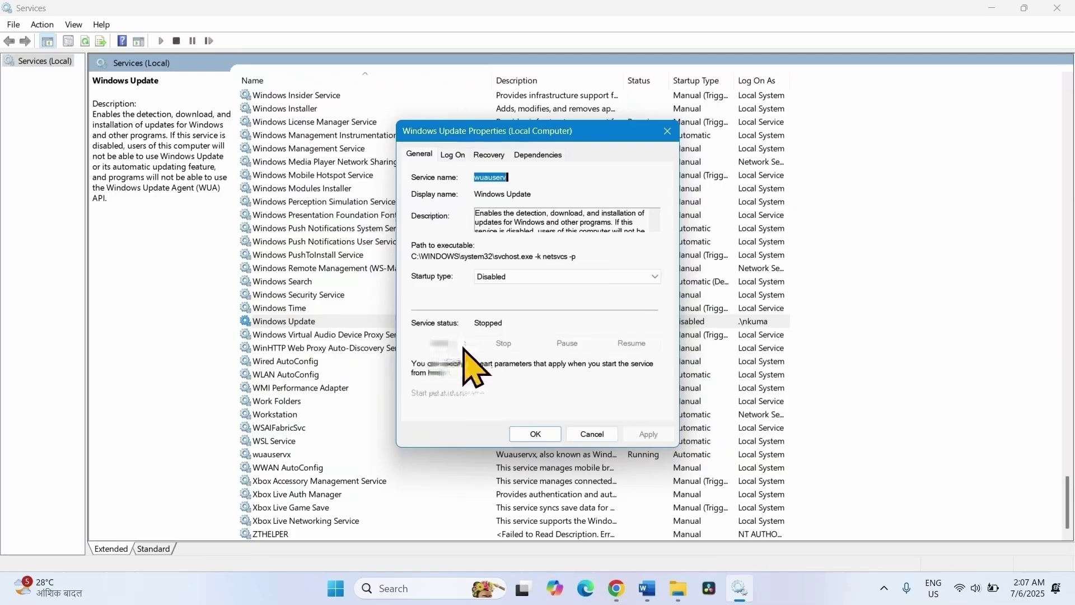
pyautogui.click(535, 434)
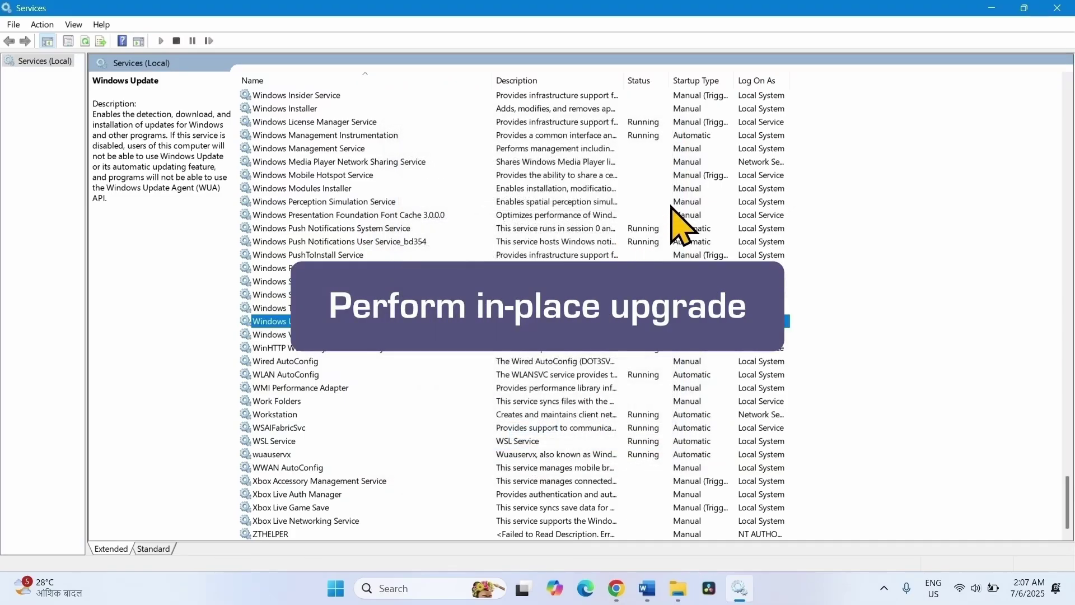
pyautogui.click(1069, 7)
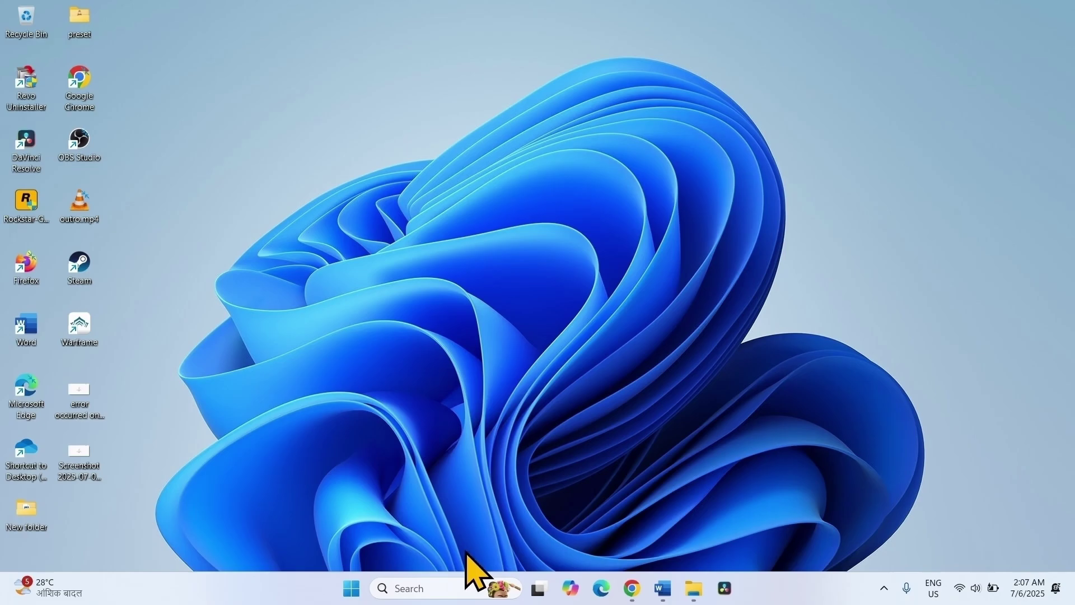
# In Edge, search 'windows 11 download' and find the Windows 11 Disk Image (ISO) section
pyautogui.click(601, 589)
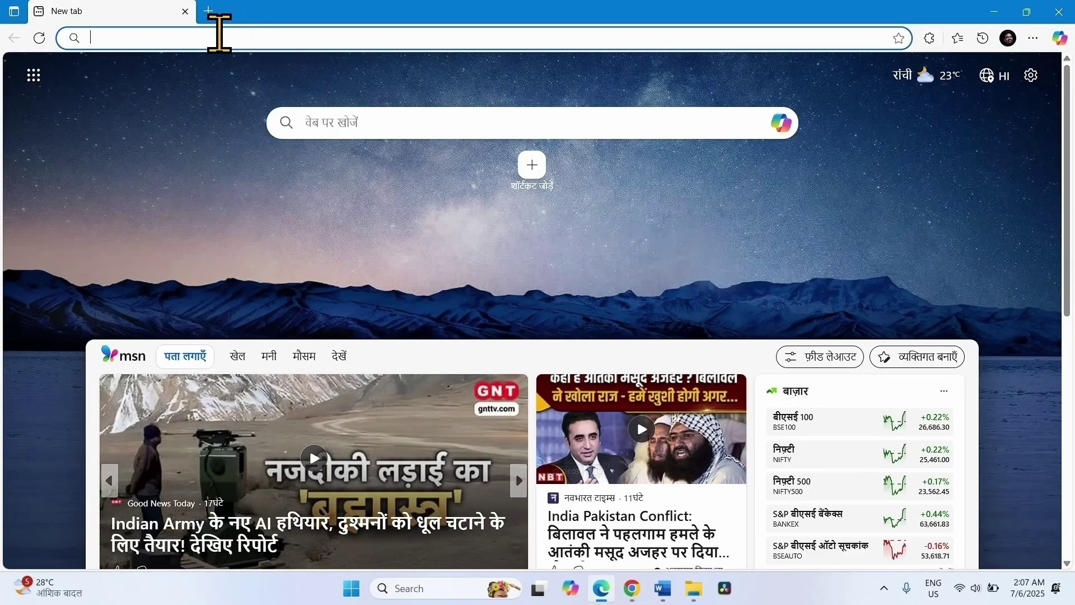
pyautogui.click(219, 35)
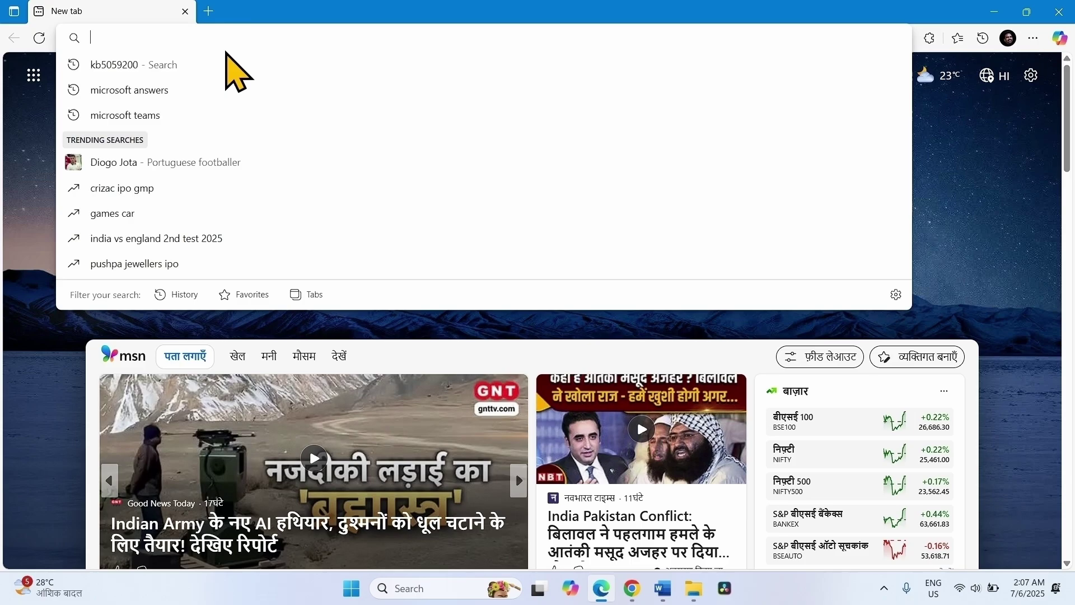
pyautogui.write('windows 11 ')
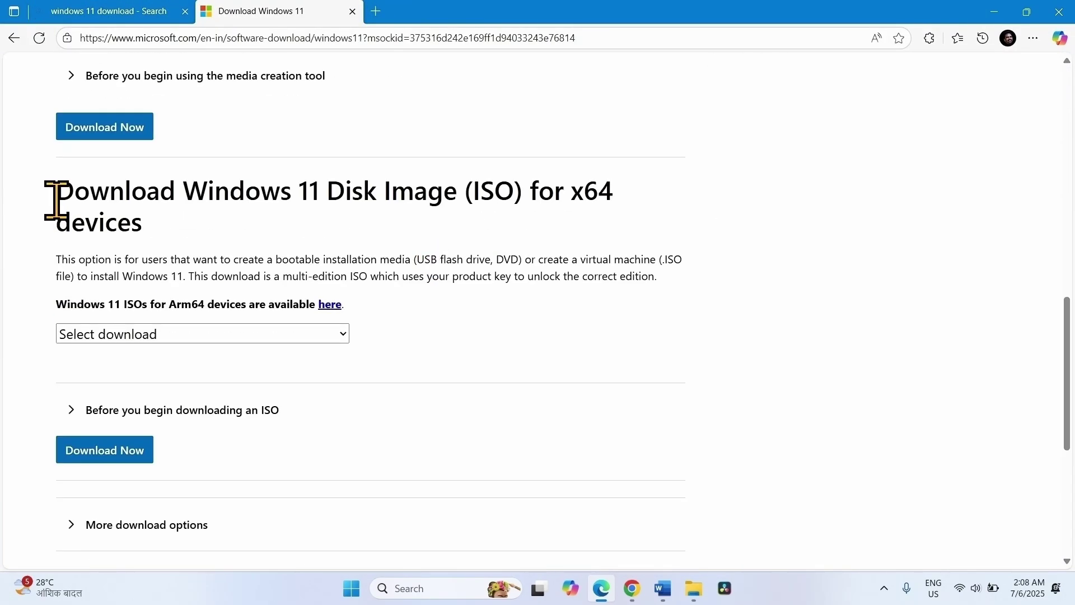
pyautogui.moveTo(67, 199); pyautogui.dragTo(173, 240)
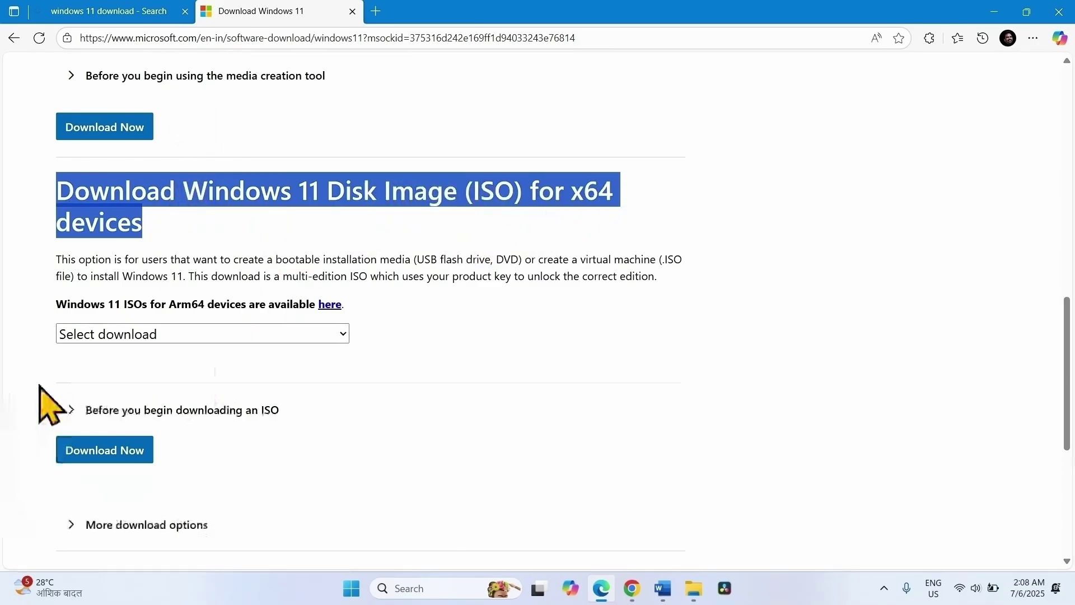
# Choose Windows 11 (multi-edition ISO for x64 devices) and request its download
pyautogui.click(141, 334)
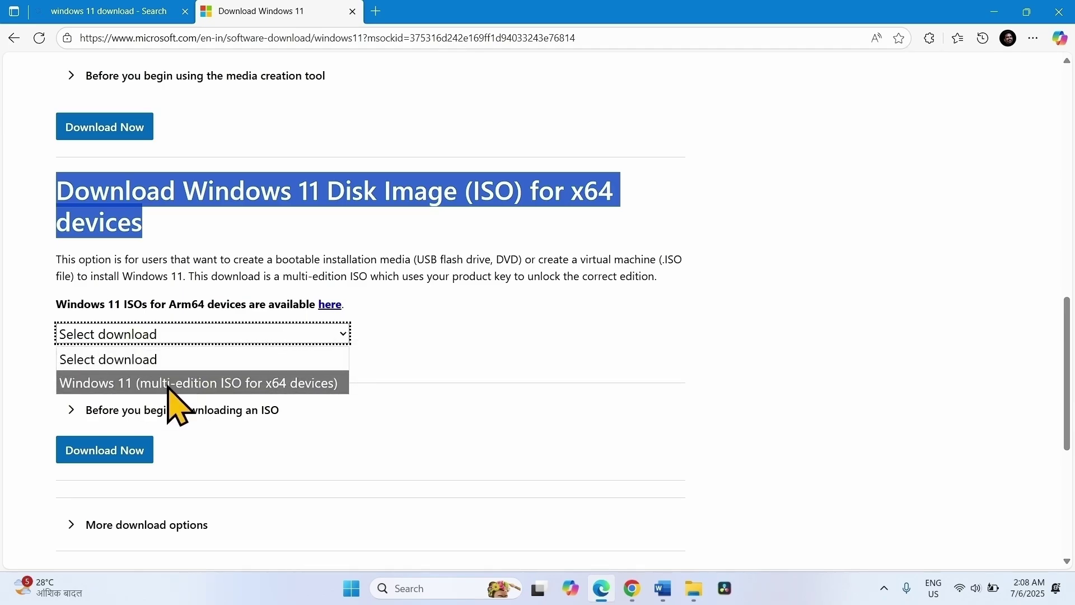
pyautogui.click(286, 386)
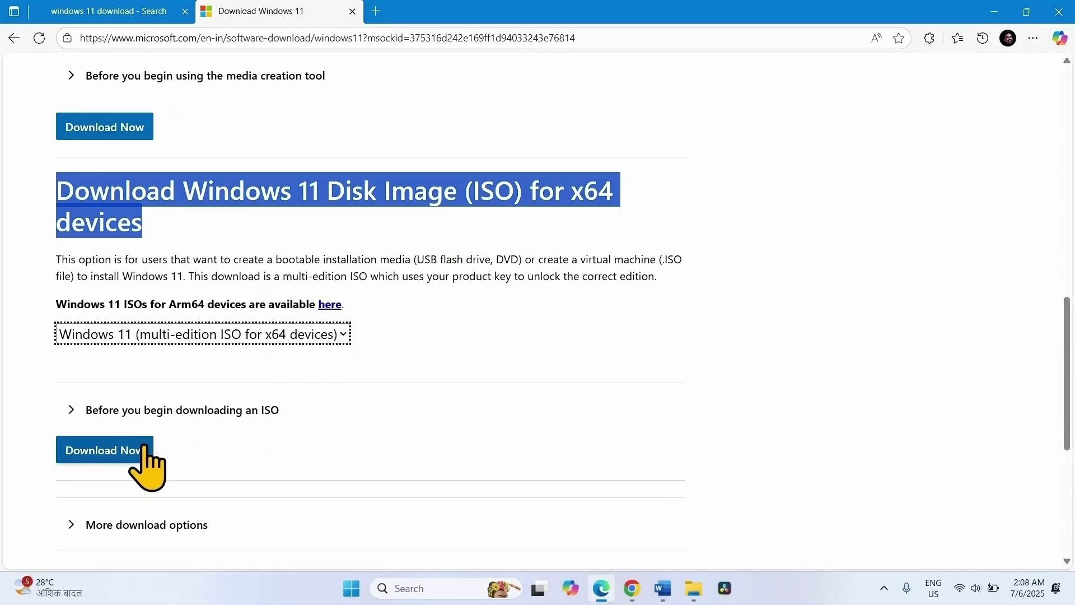
pyautogui.click(118, 456)
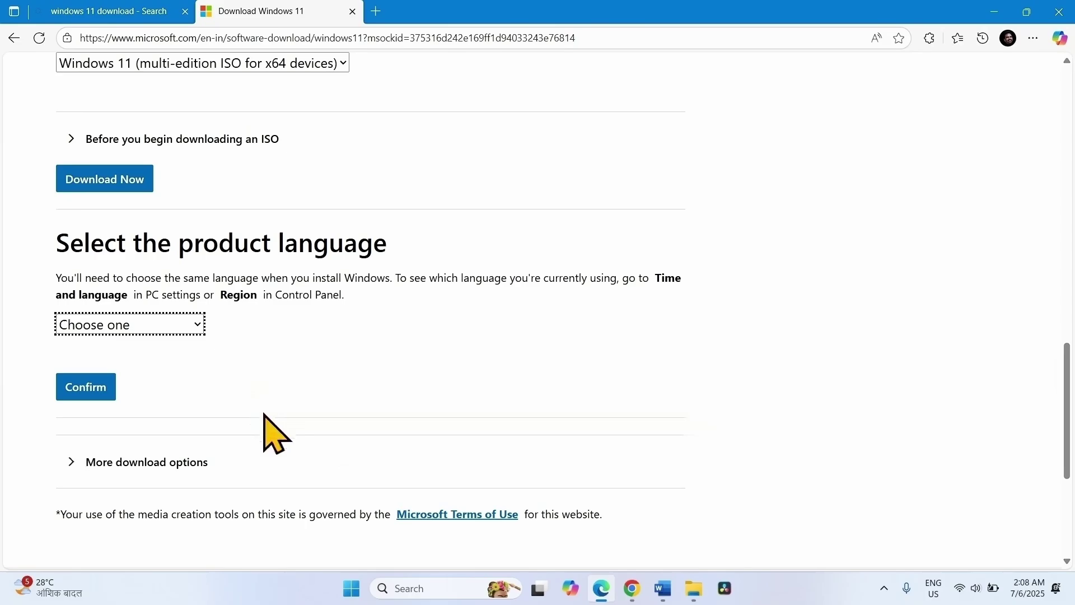
pyautogui.click(351, 597)
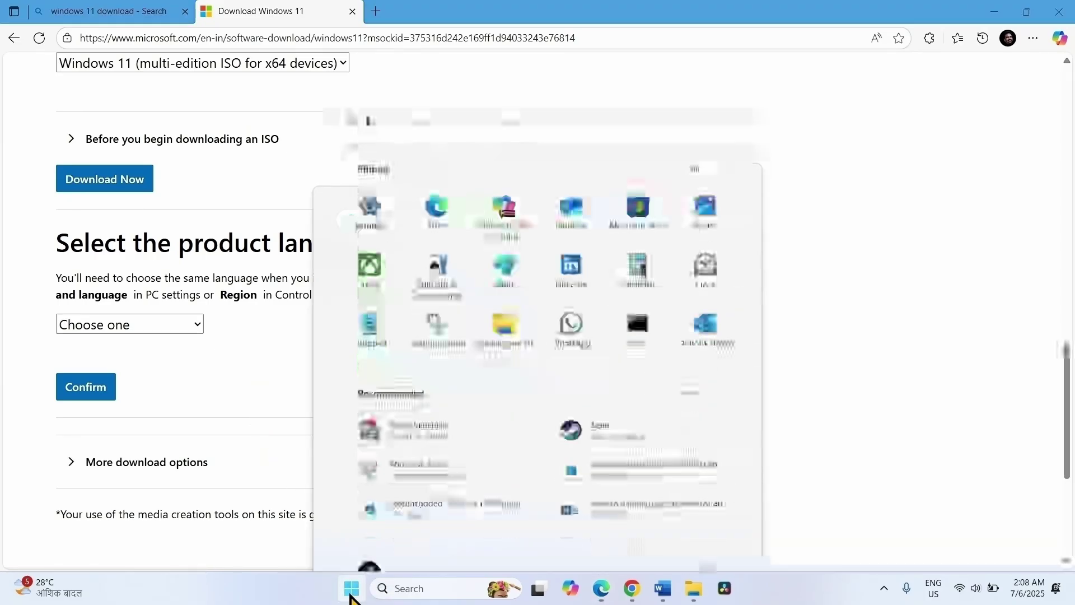
# Check Time & language > Language & region in Settings shows English (United States) as display language
pyautogui.click(364, 182)
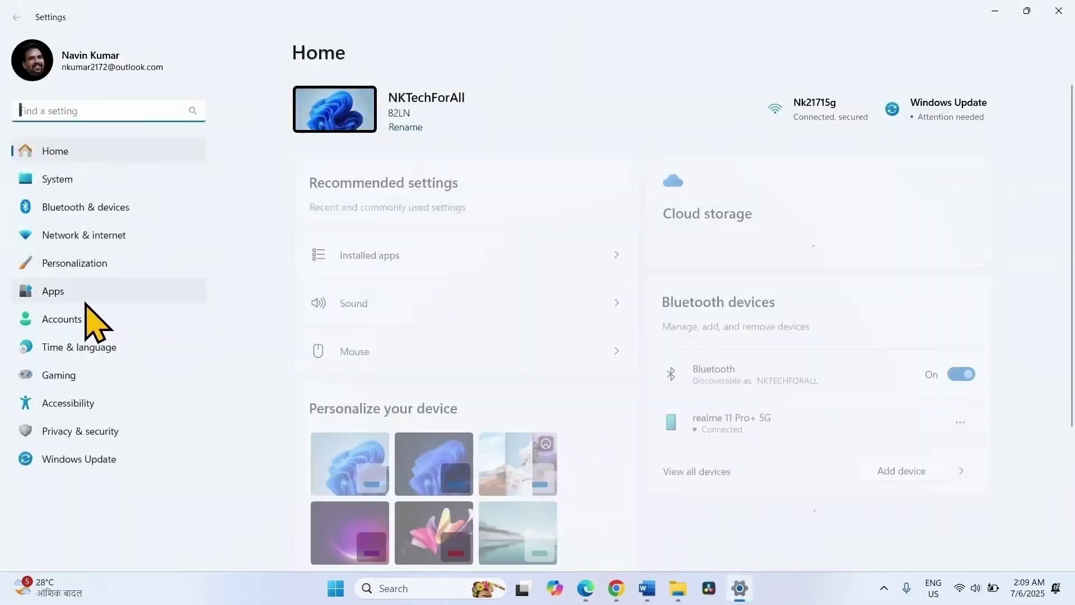
pyautogui.click(50, 349)
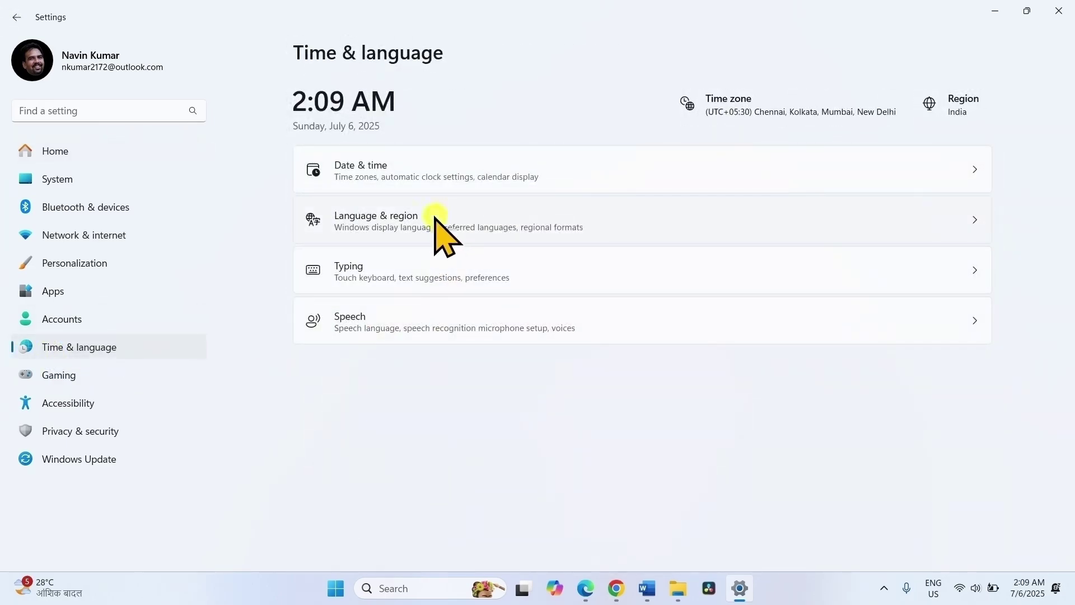
pyautogui.click(436, 218)
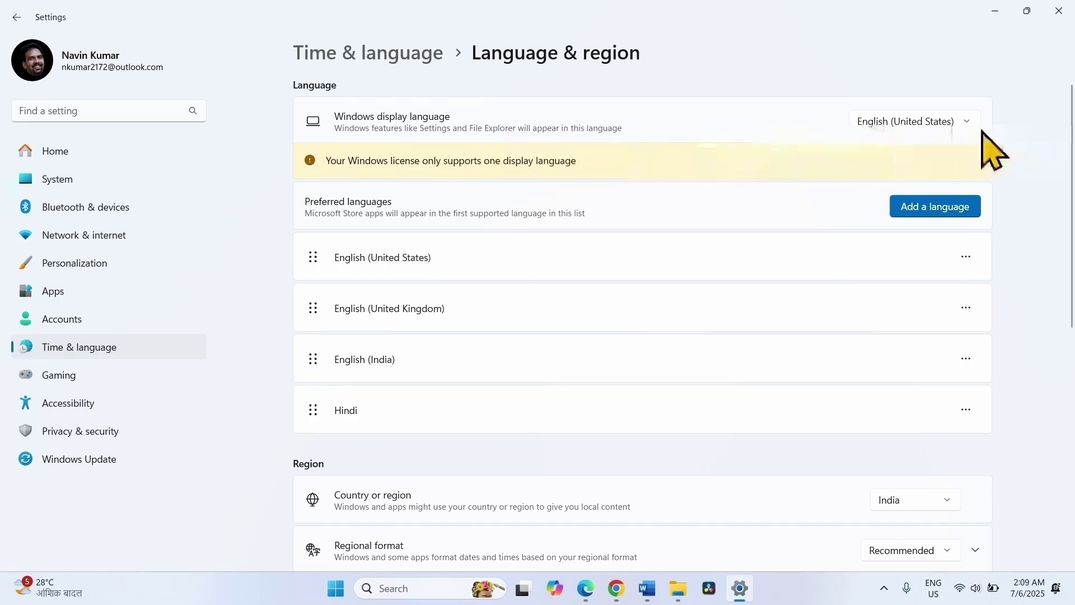
# Confirm English (United States) as the product language and download the 64-bit Windows 11 ISO
pyautogui.click(1058, 11)
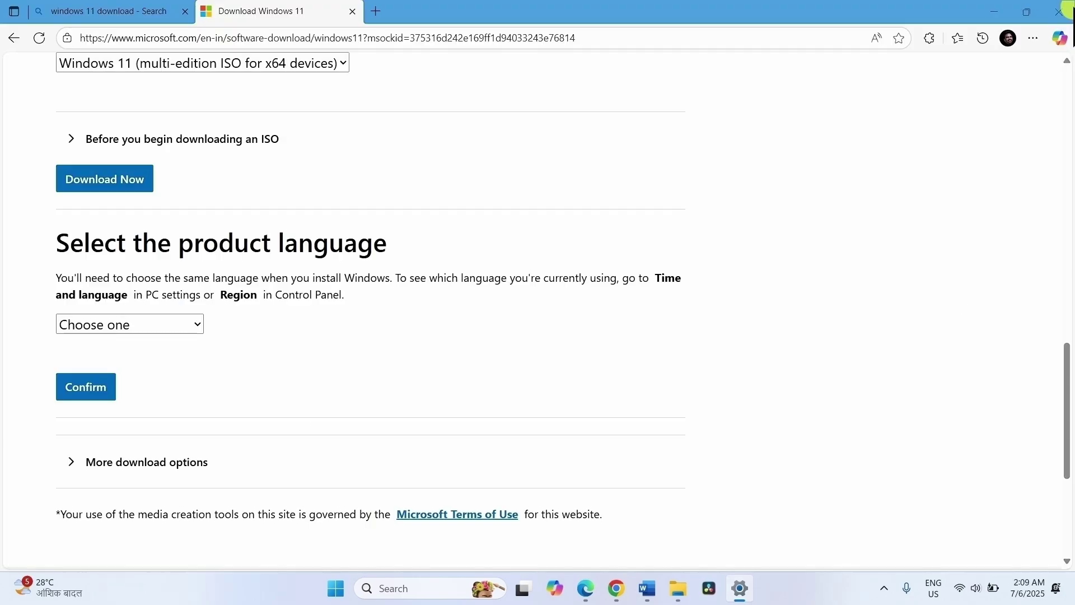
pyautogui.click(134, 339)
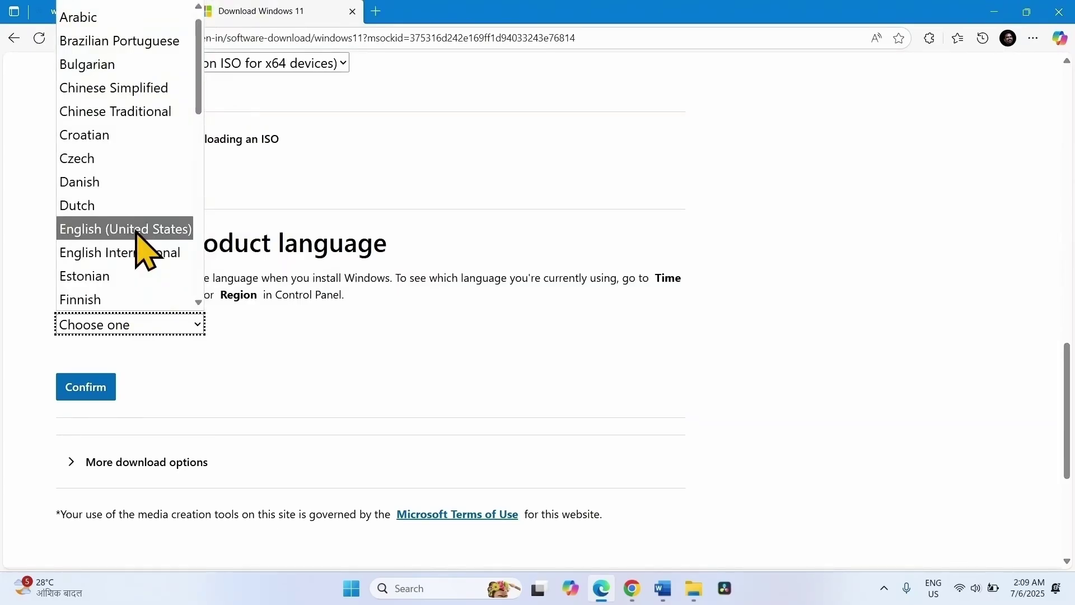
pyautogui.click(136, 230)
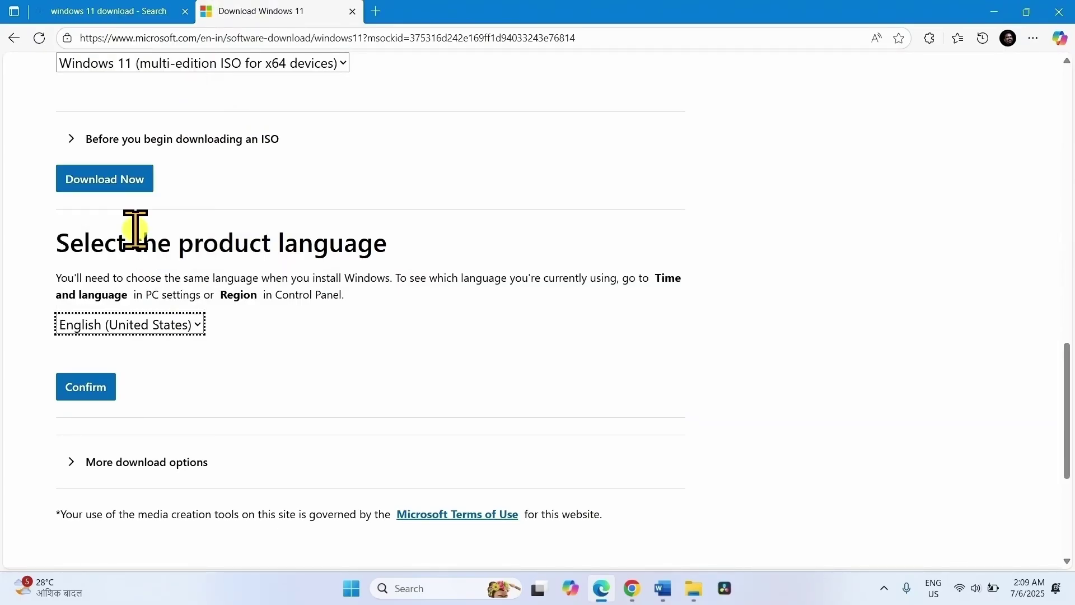
pyautogui.click(84, 388)
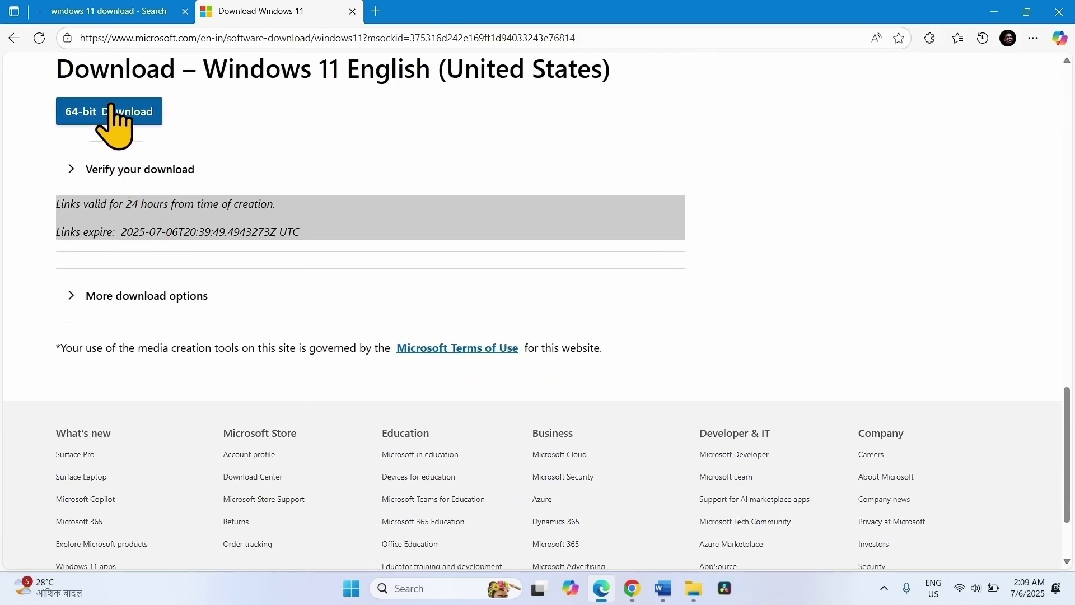
pyautogui.click(110, 105)
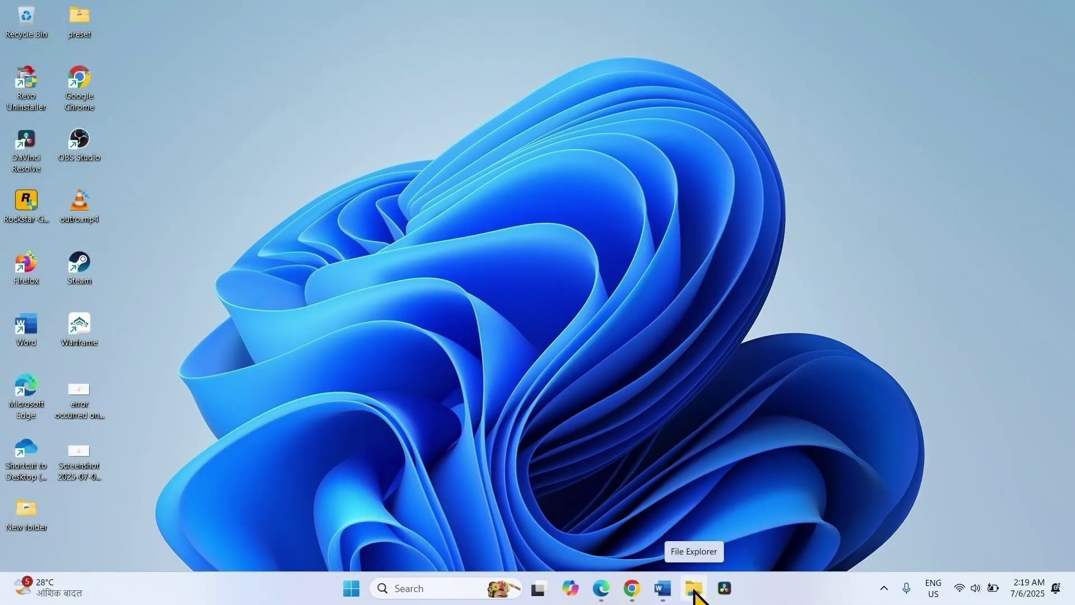
# Mount the downloaded Windows 11 ISO from the Downloads folder as a virtual drive
pyautogui.click(694, 589)
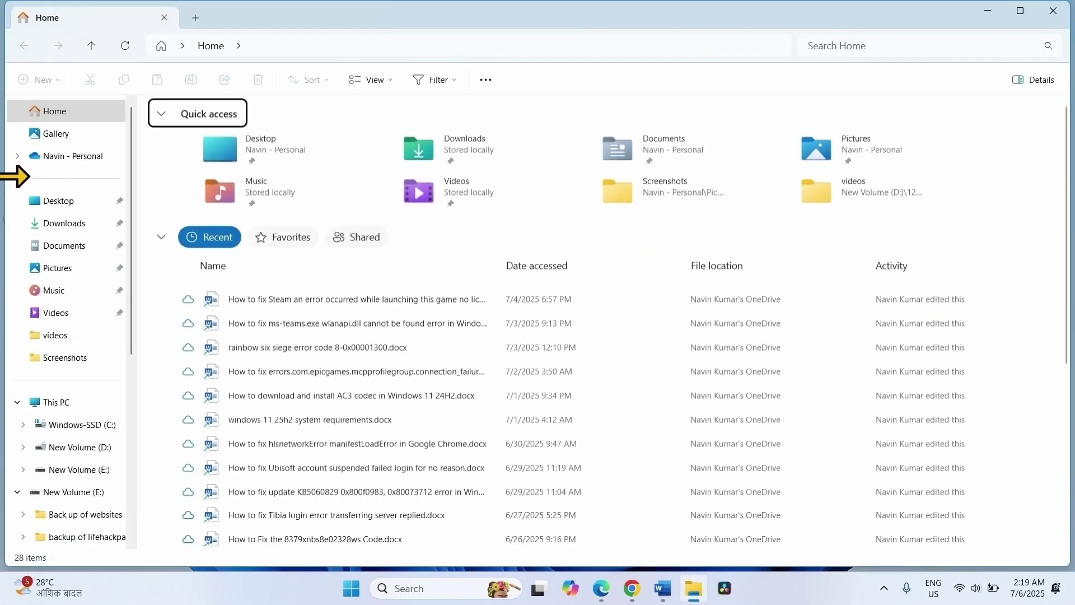
pyautogui.click(69, 224)
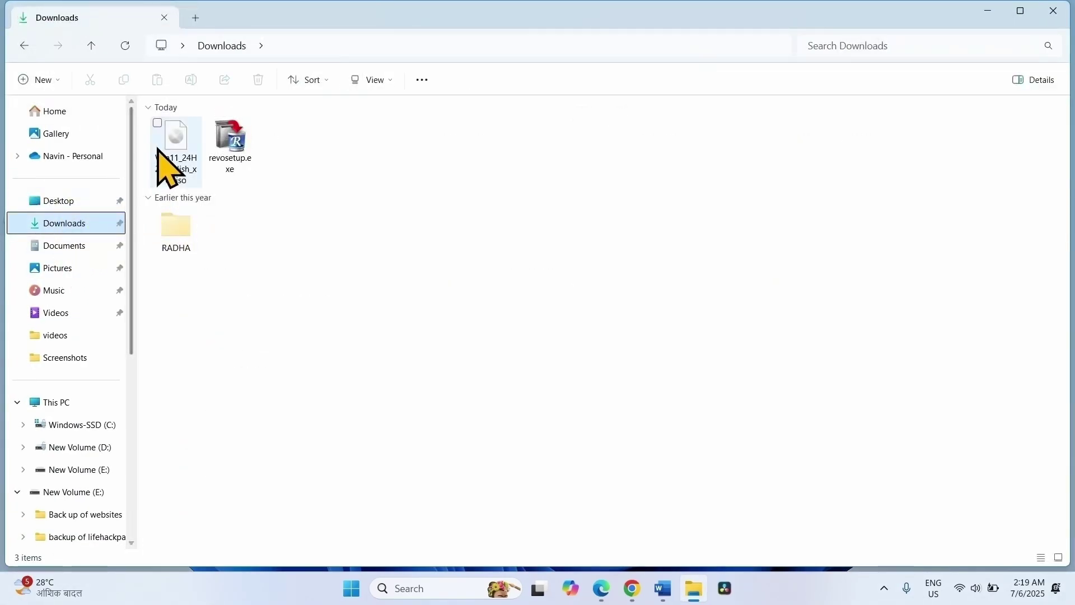
pyautogui.click(175, 142)
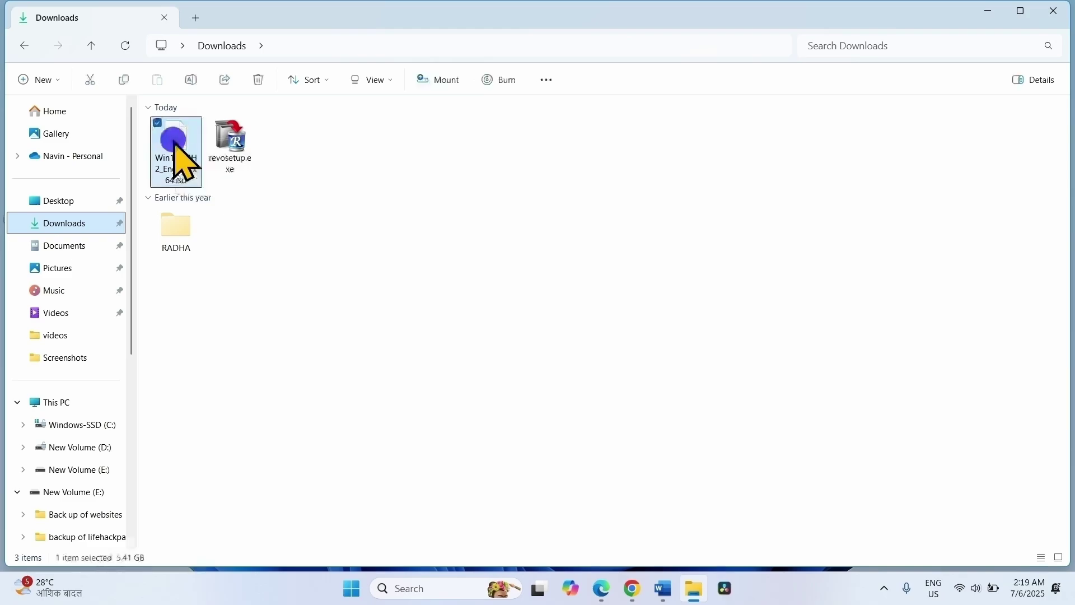
pyautogui.rightClick(174, 142)
pyautogui.click(197, 151)
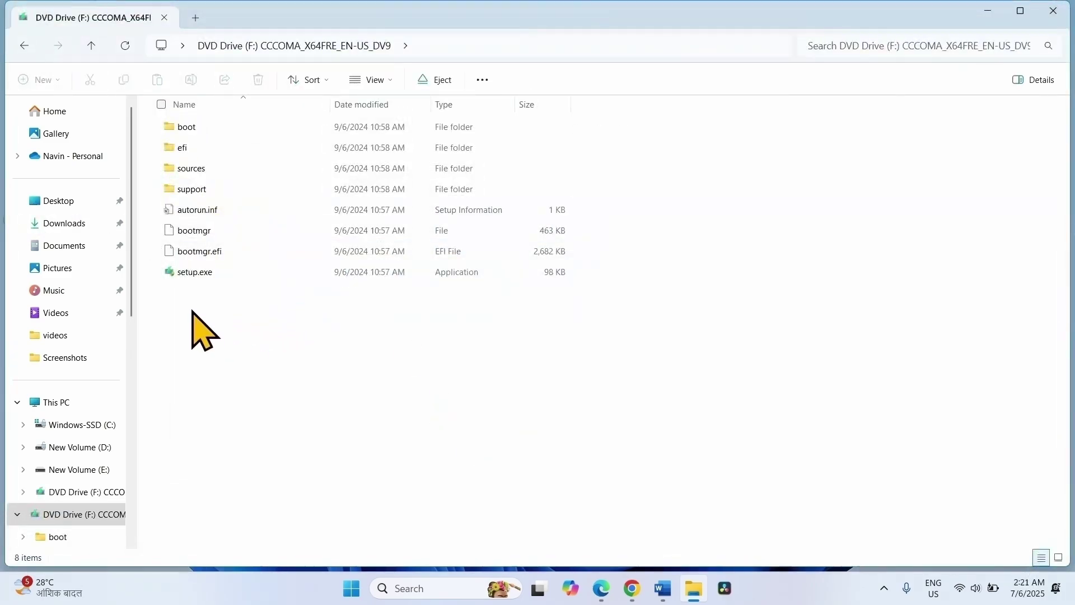
# Run setup.exe from the mounted drive and approve the administrator prompt
pyautogui.rightClick(199, 275)
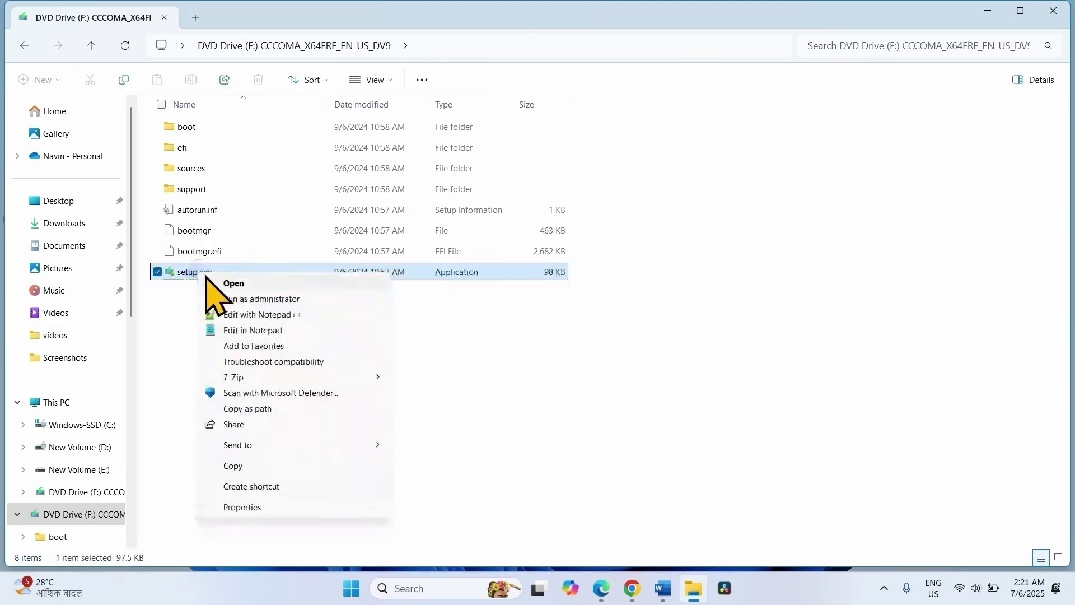
pyautogui.click(231, 284)
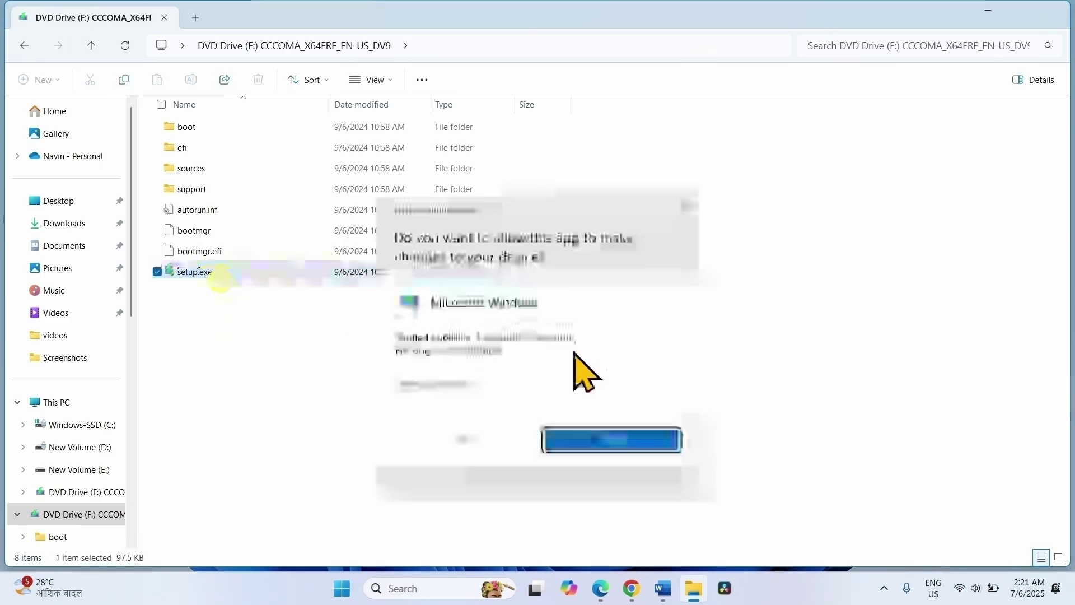
pyautogui.click(485, 436)
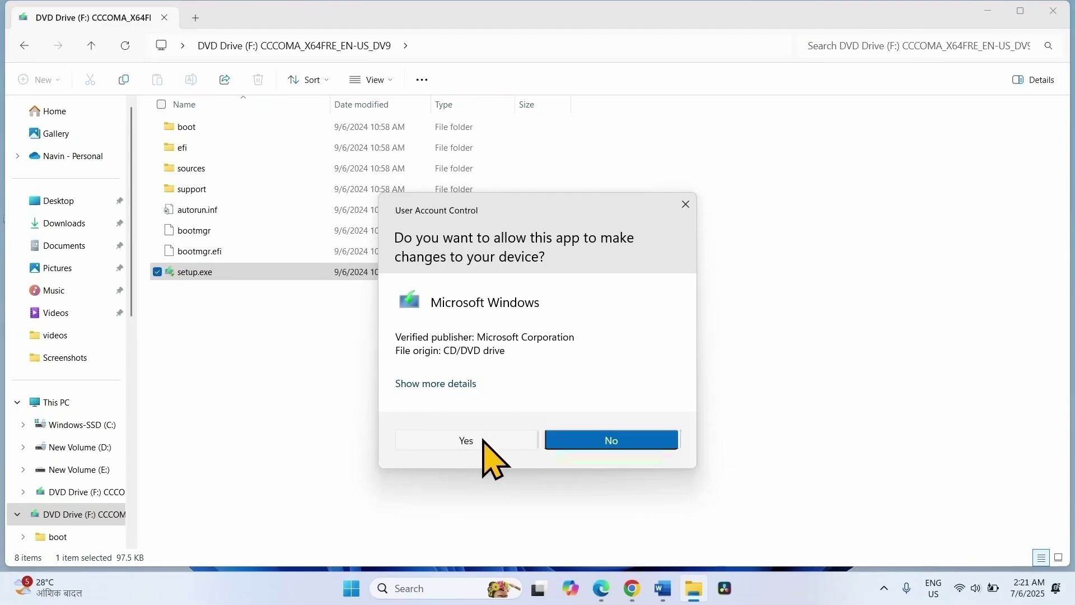
# Accept the Windows 11 license terms and reach Ready to install, keeping personal files and apps
pyautogui.click(1052, 10)
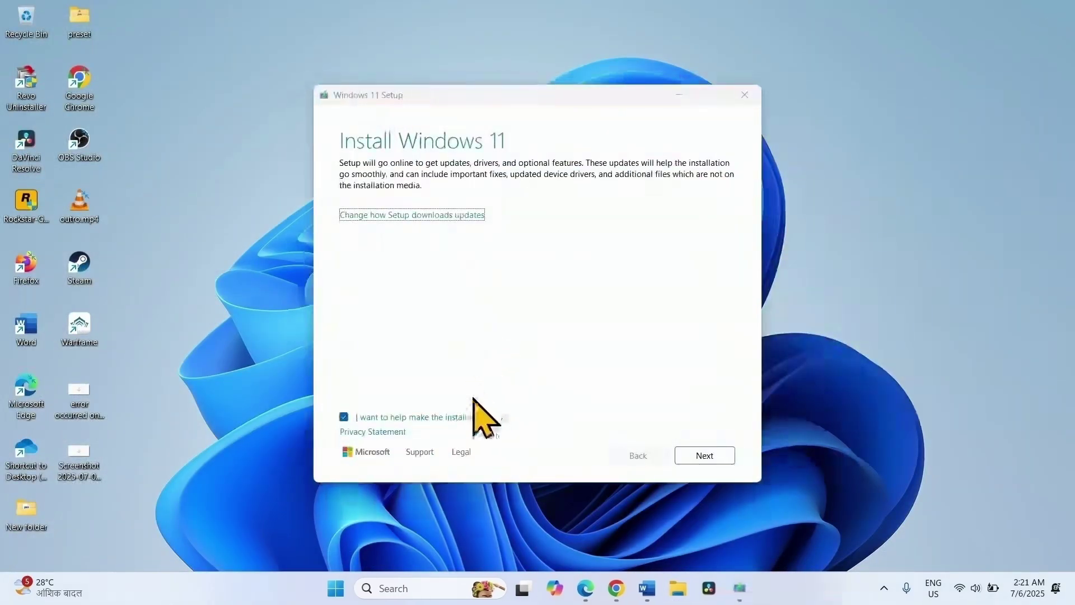
pyautogui.click(707, 455)
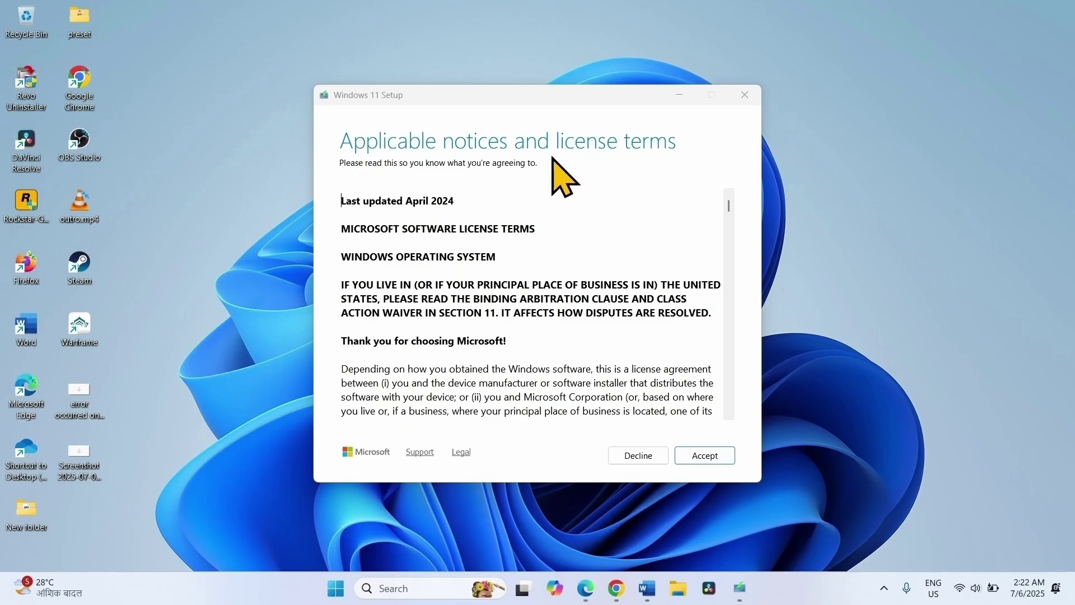
pyautogui.click(706, 462)
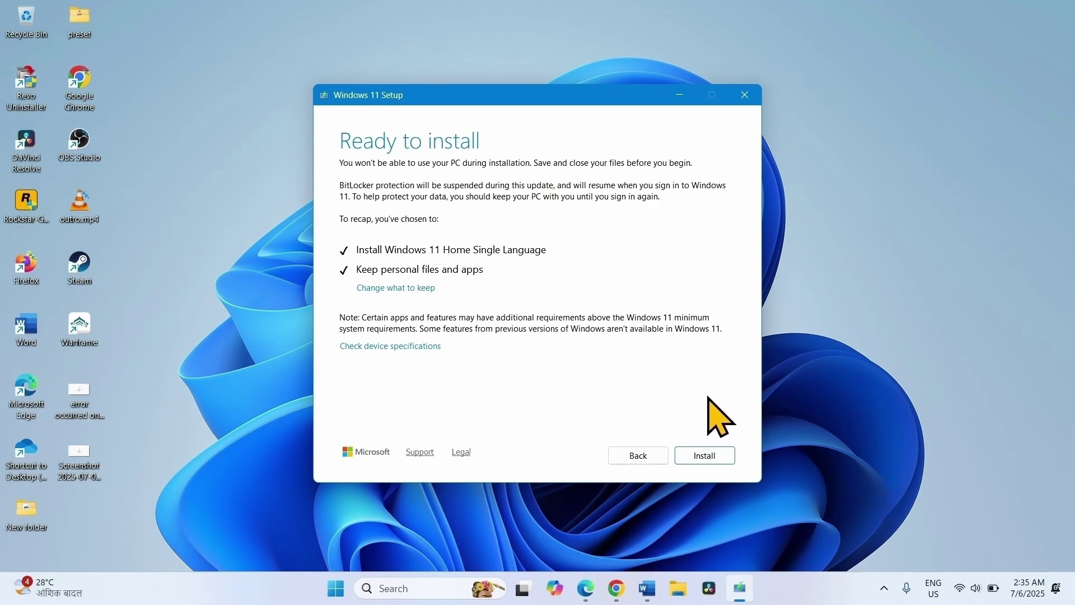
pyautogui.press('Return')
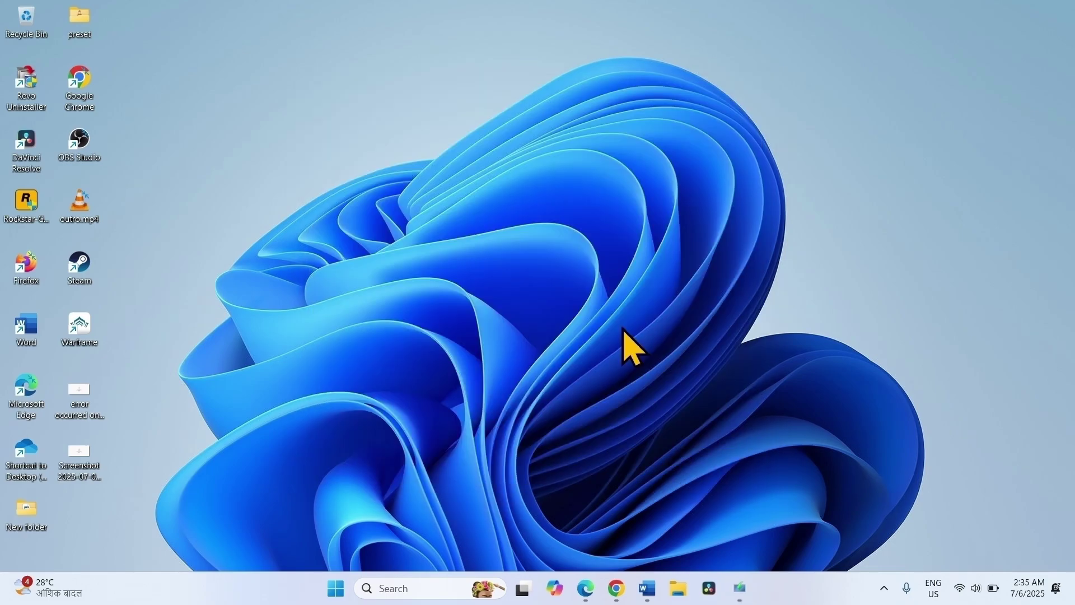